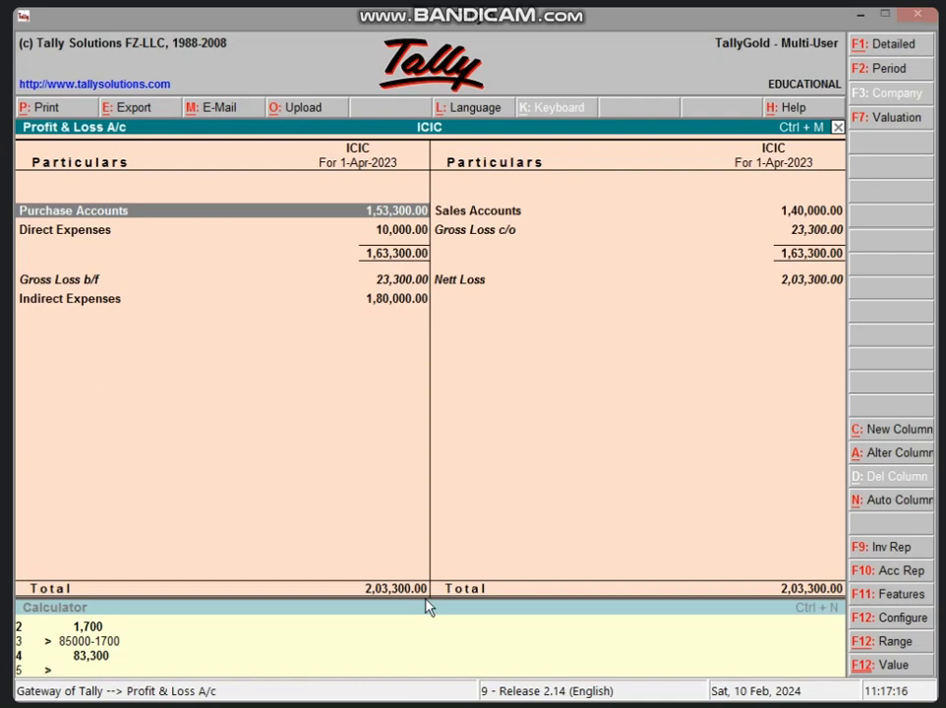
Leave the Profit & Loss account and review the company's Balance Sheet
key("Escape")
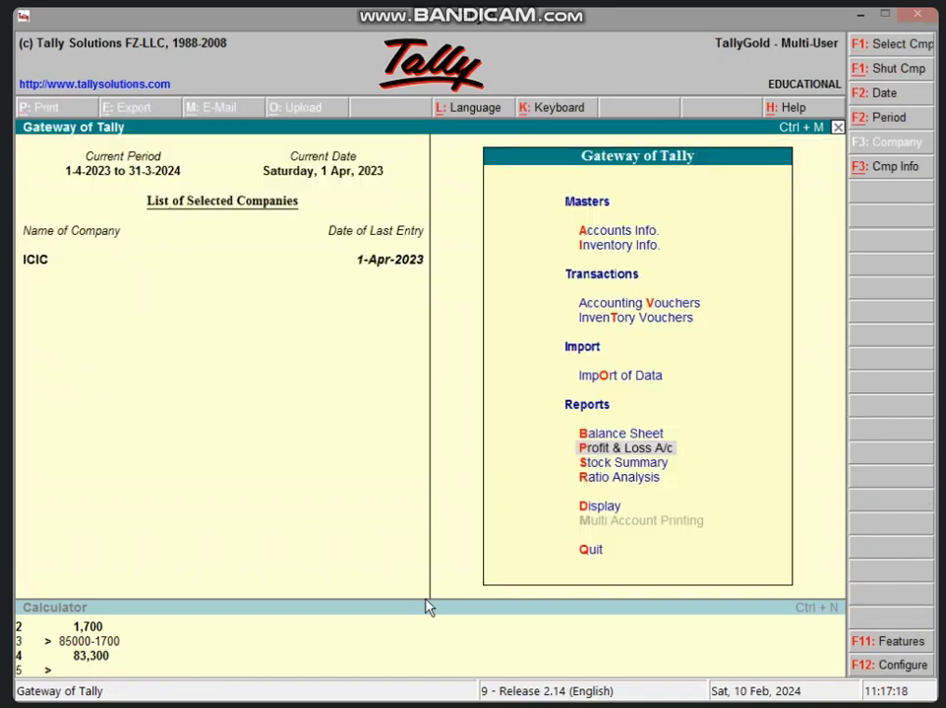
key("b")
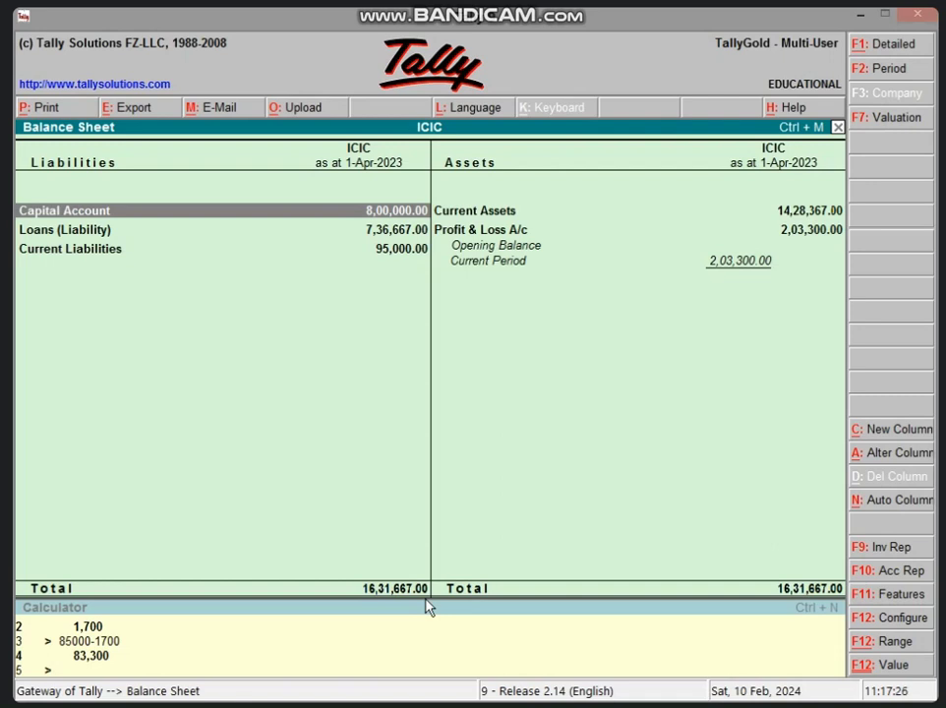
key("Escape")
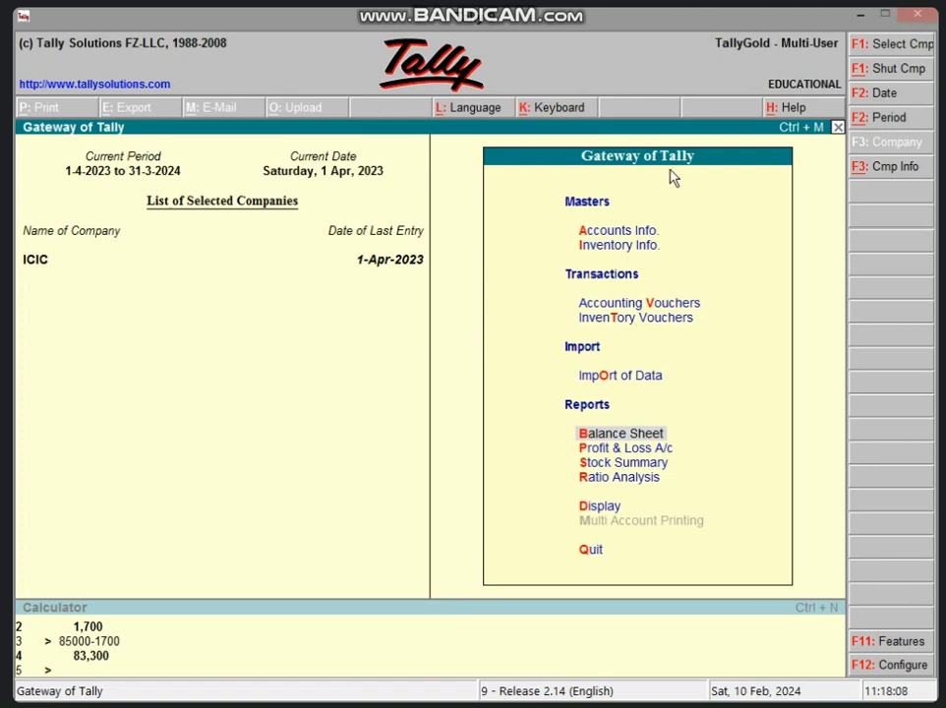
Switch to the Excel loan workbook, add a new blank worksheet and go to its first cell
left_click(854, 16)
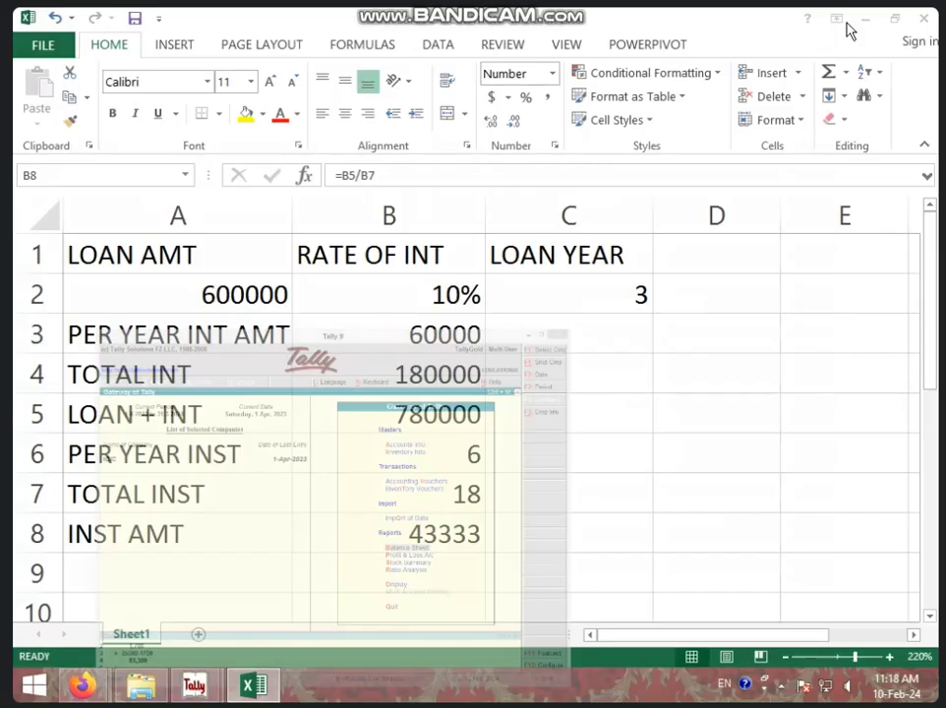
left_click(199, 635)
left_click(354, 476)
scroll(365, 442, "up", 6, "ctrl")
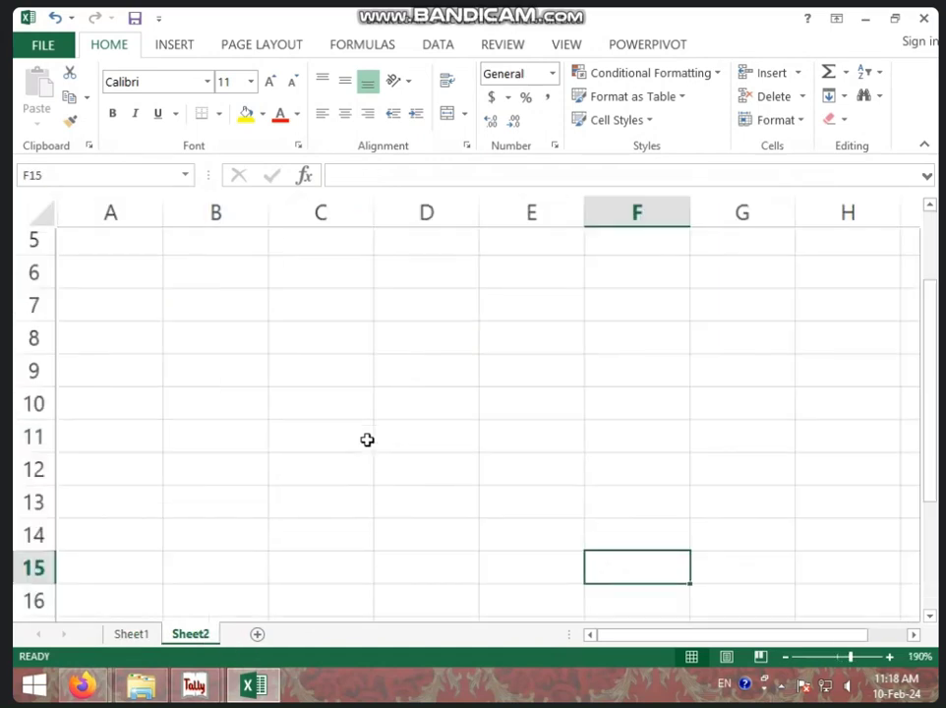
left_click(333, 349)
scroll(254, 380, "up", 2)
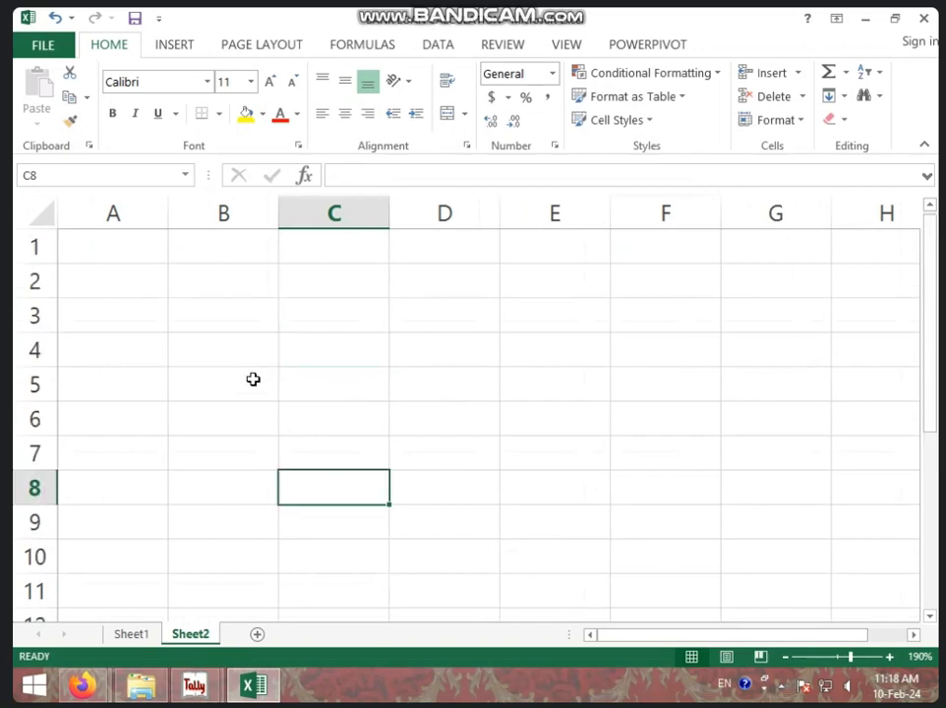
left_click(133, 247)
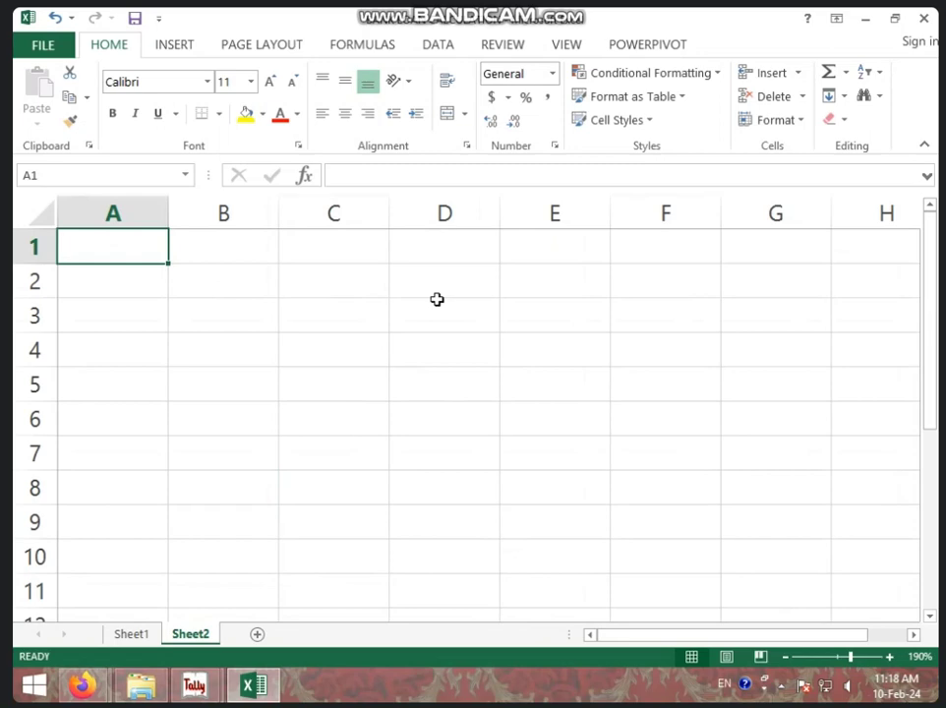
left_click(322, 295)
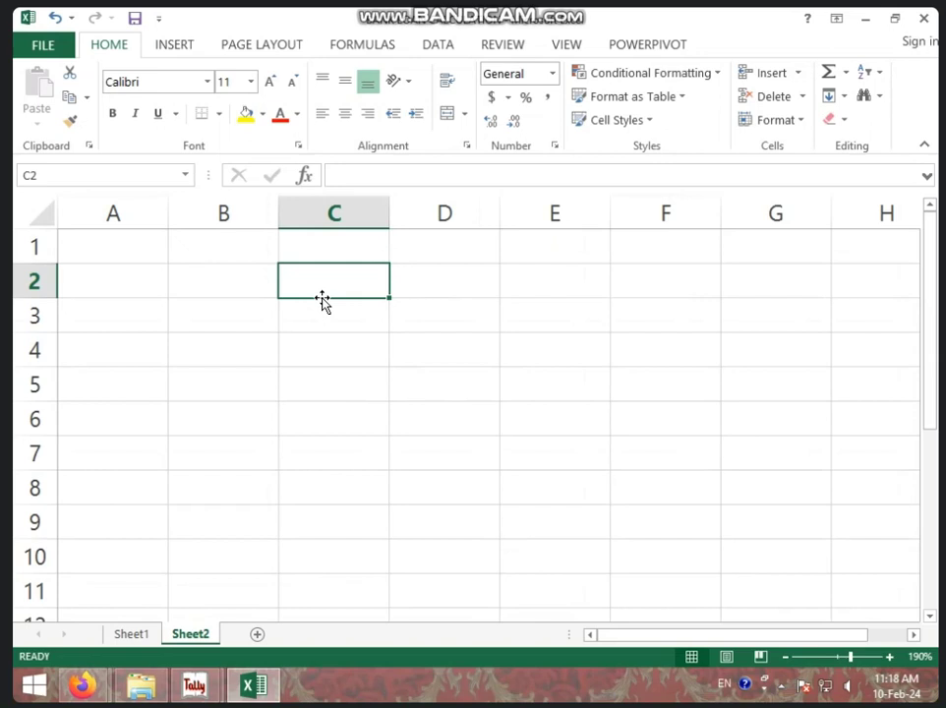
left_click(325, 322)
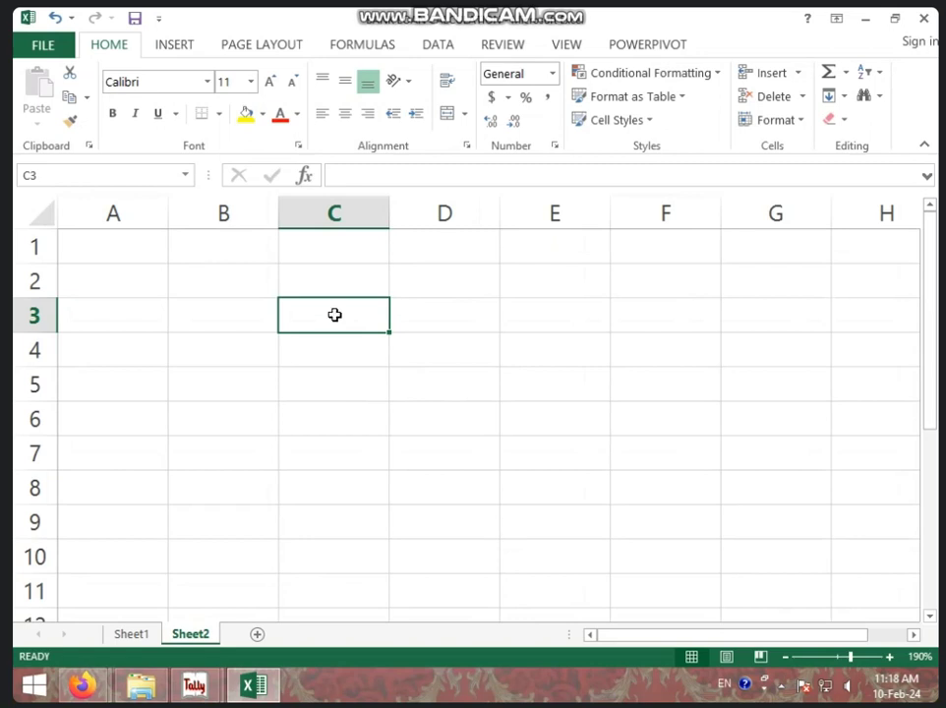
left_click(431, 315)
left_click(379, 295)
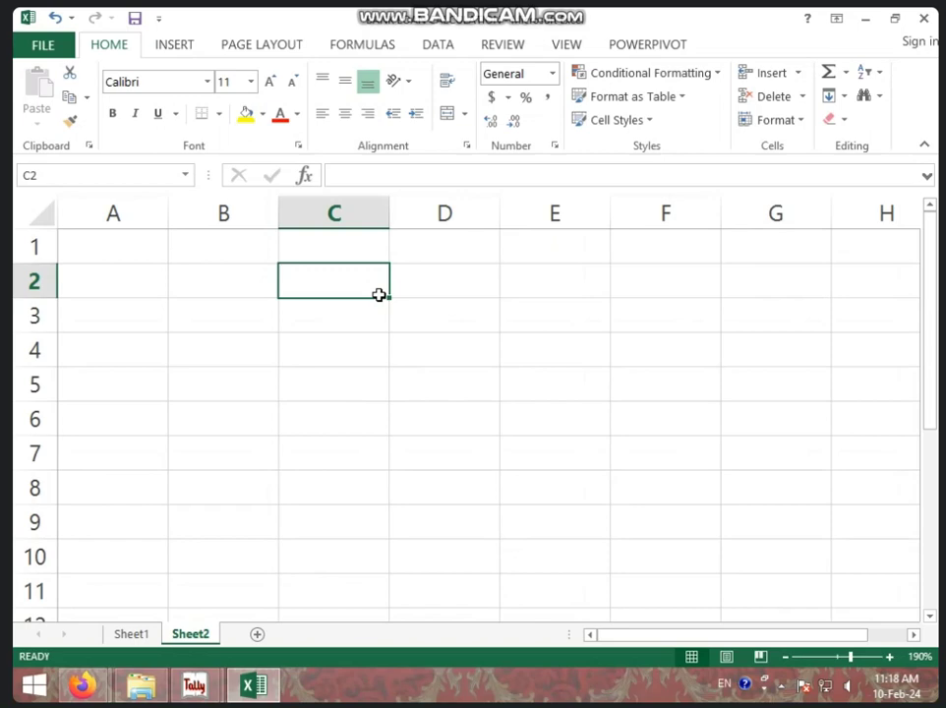
left_click(373, 309)
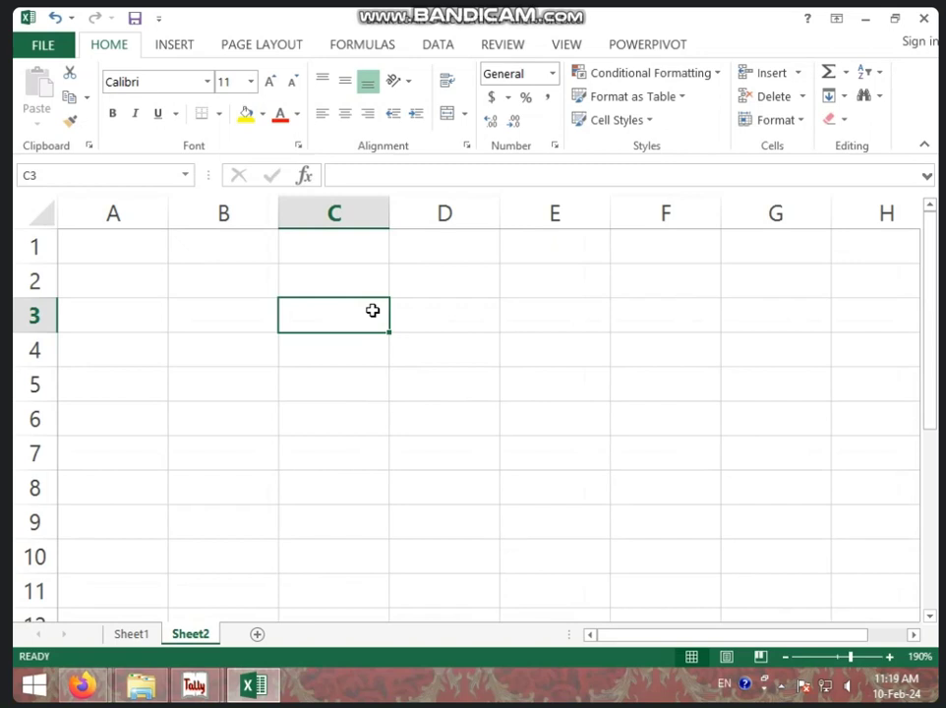
left_click(458, 336)
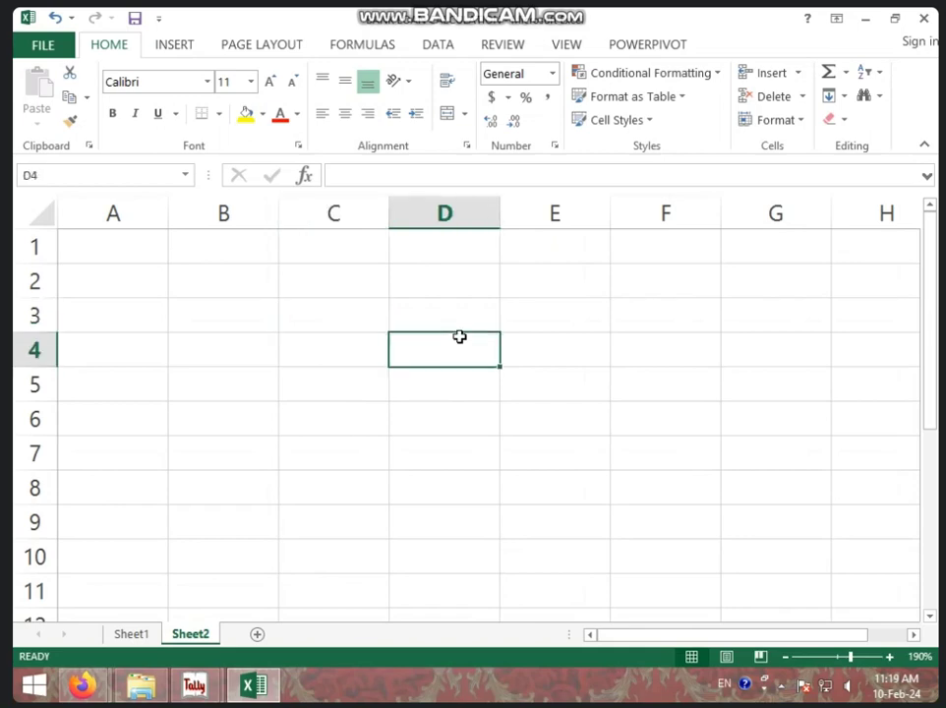
scroll(456, 335, "up", 5)
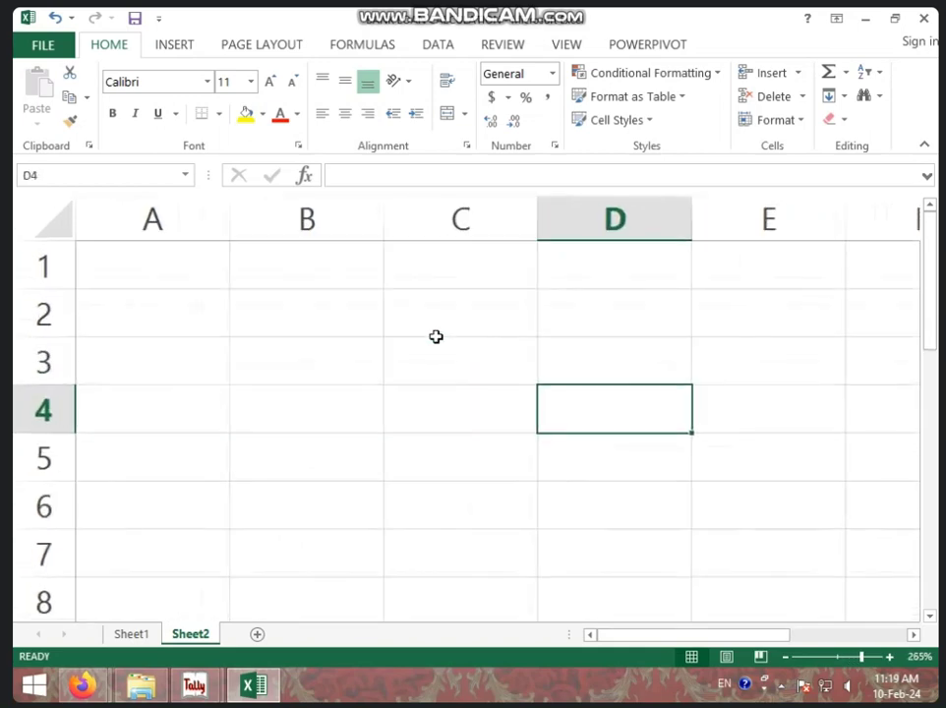
left_click(437, 334)
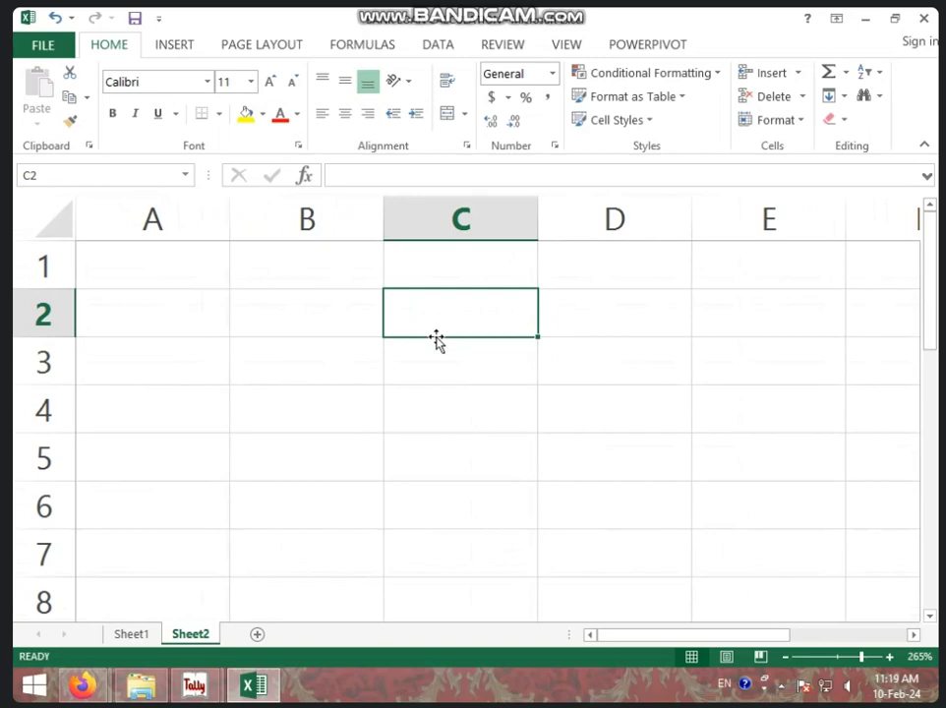
left_click(373, 325)
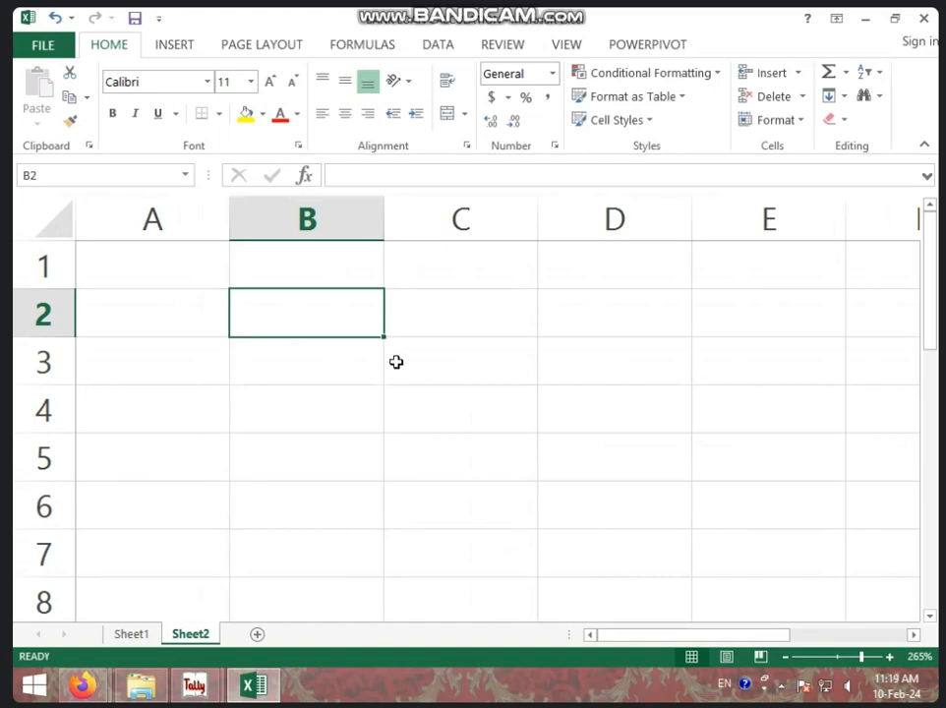
left_click(396, 362)
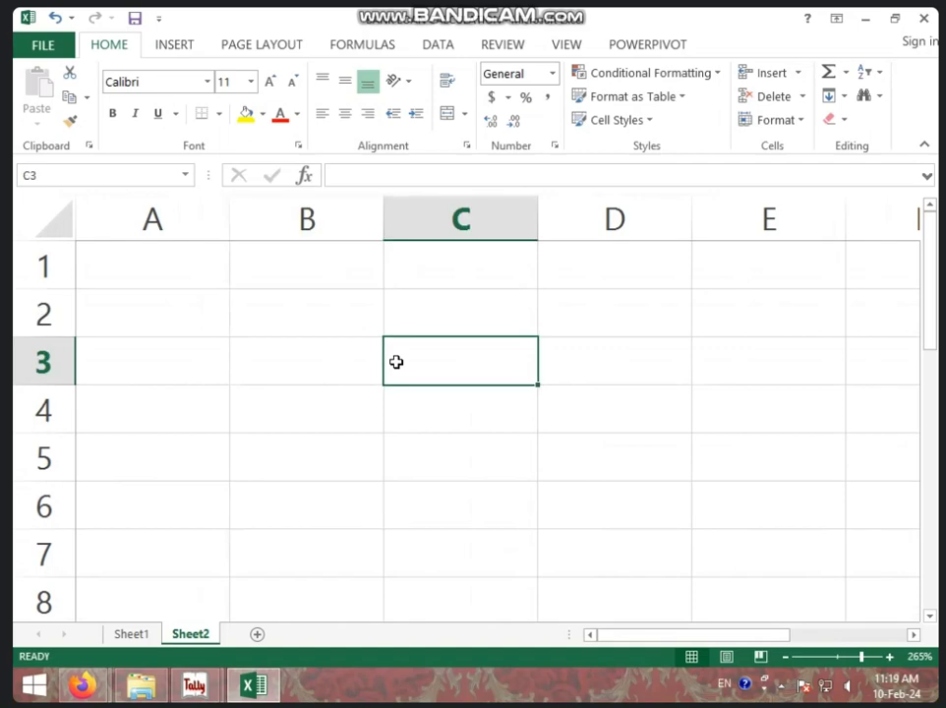
Enter the heading COST PRICE in cell A1 and widen column A to fit it
left_click(207, 268)
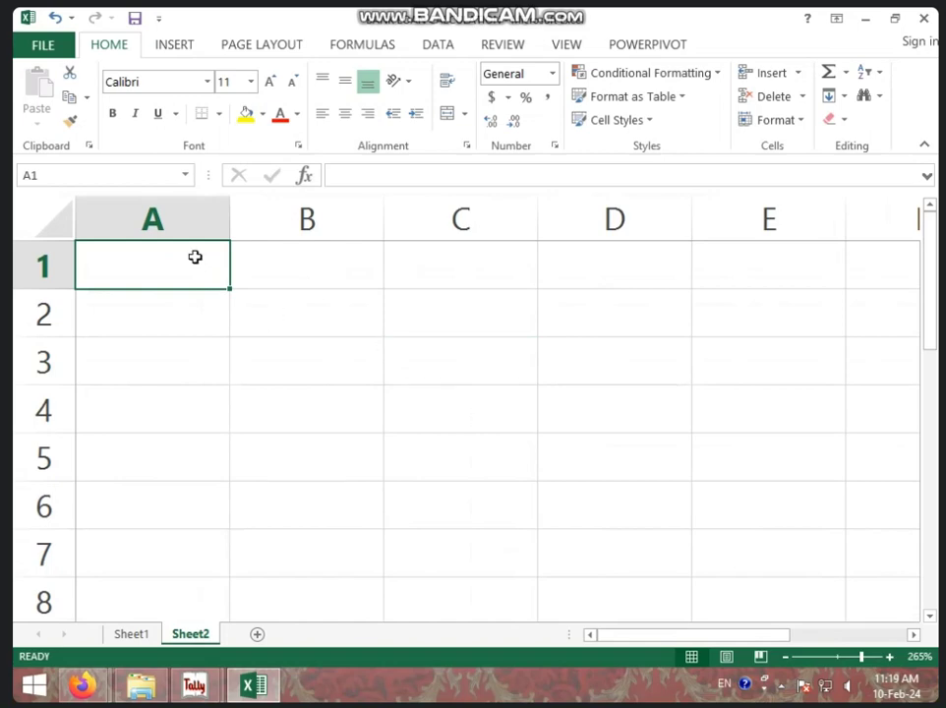
type("COST P")
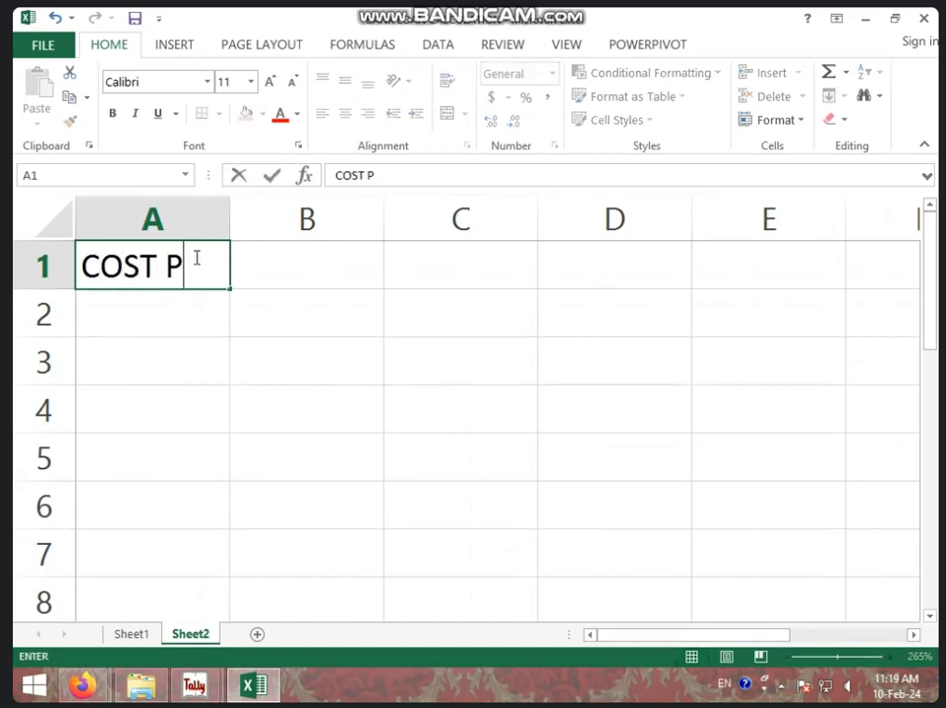
type("RICE")
left_click(251, 354)
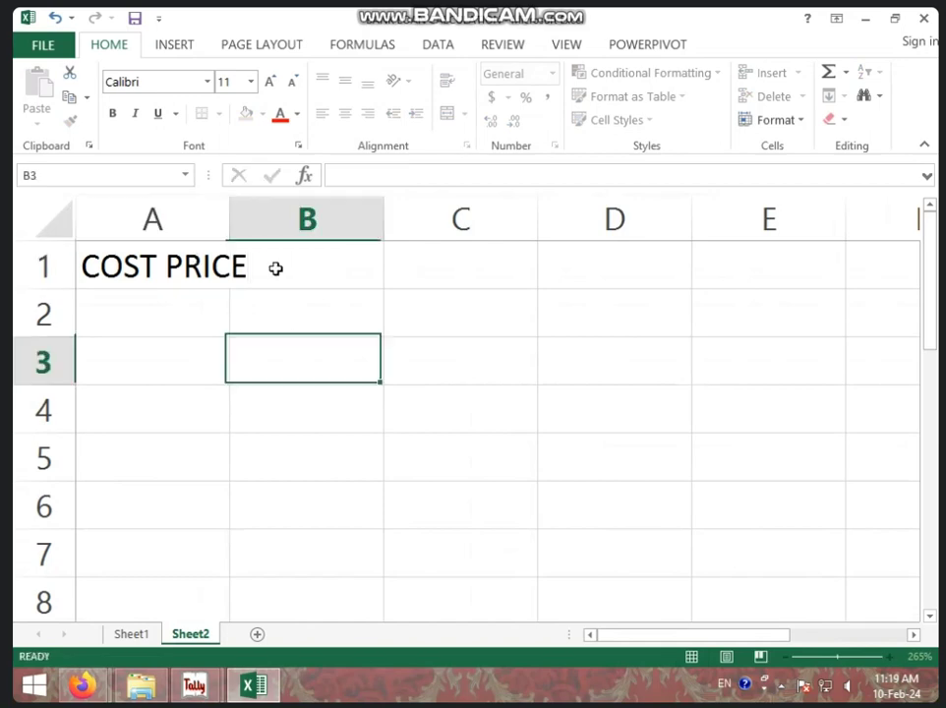
left_click_drag(229, 220, 291, 222)
Enter 75000 as the cost price in cell A2
left_click(260, 298)
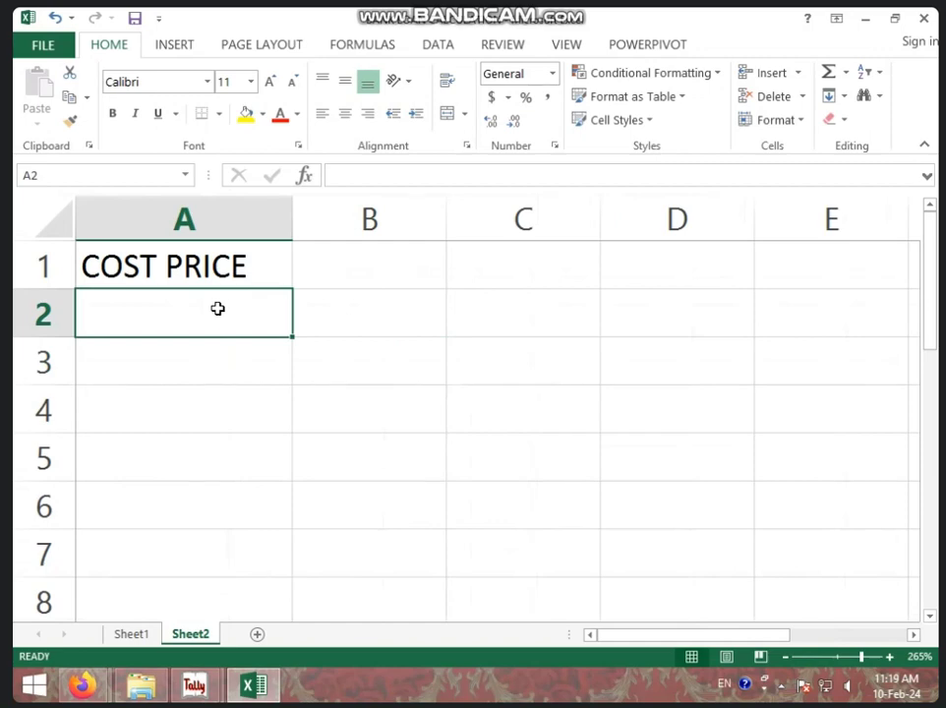
type("75000")
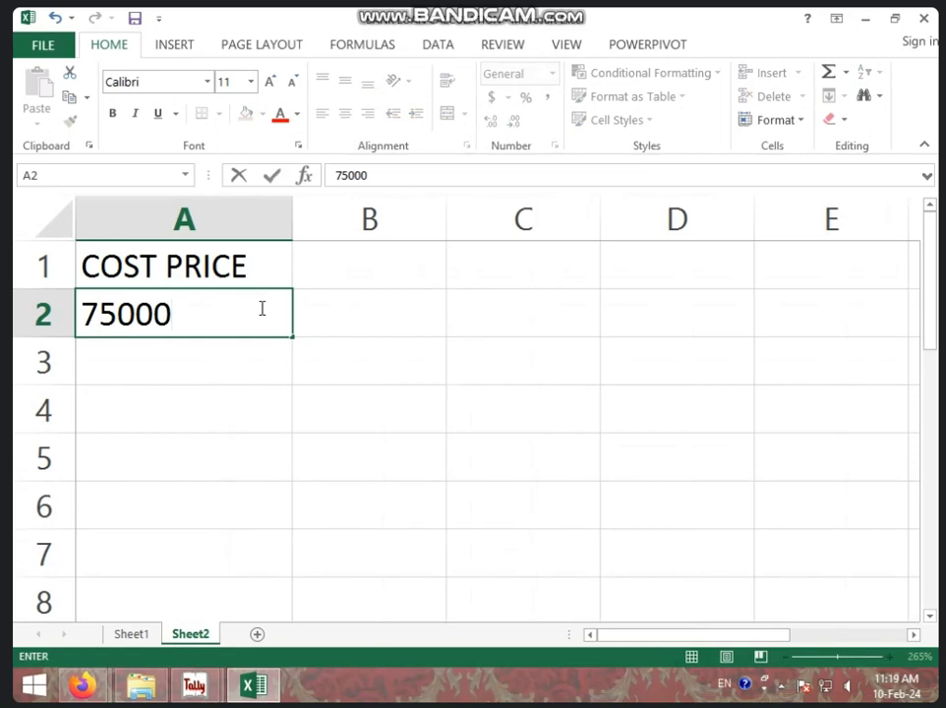
key("Right")
Enter the heading G/W in cell B1 with the value 3 in B2 beneath it
key("Up")
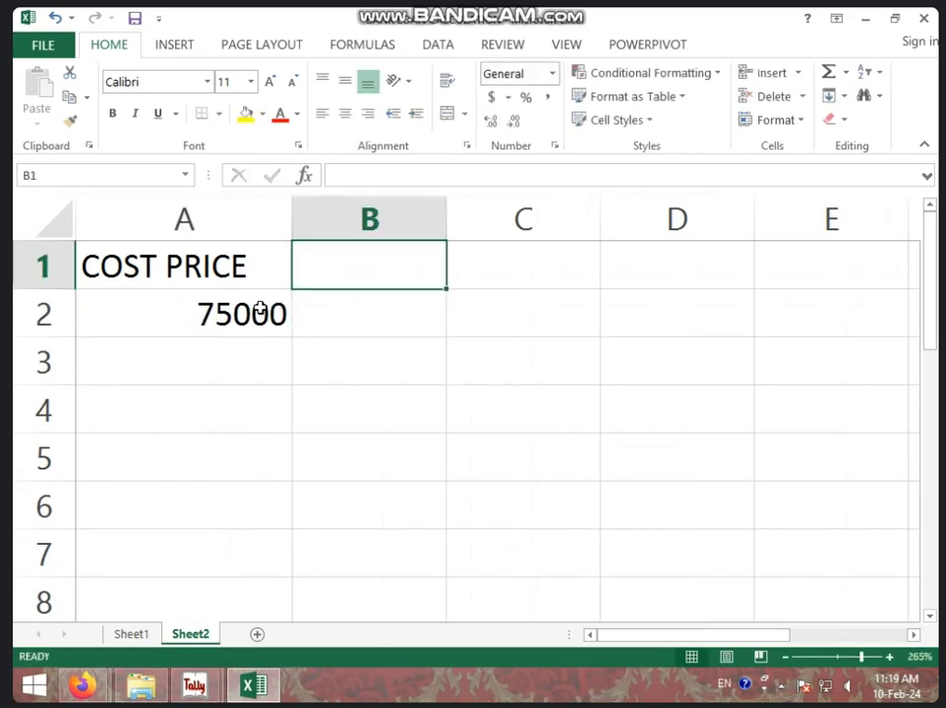
type("G/W")
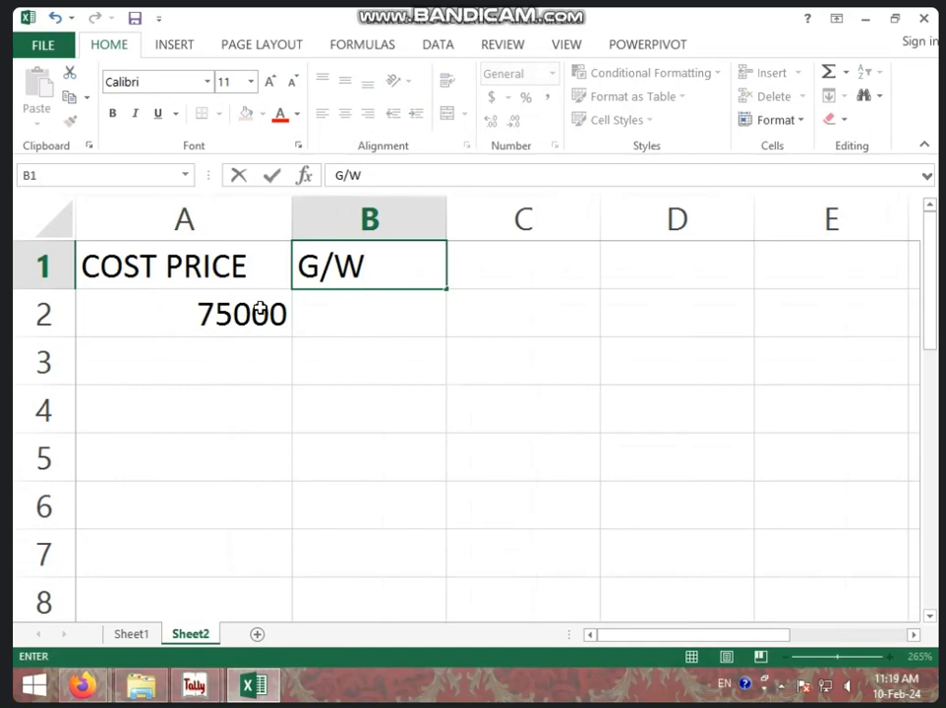
key("Return")
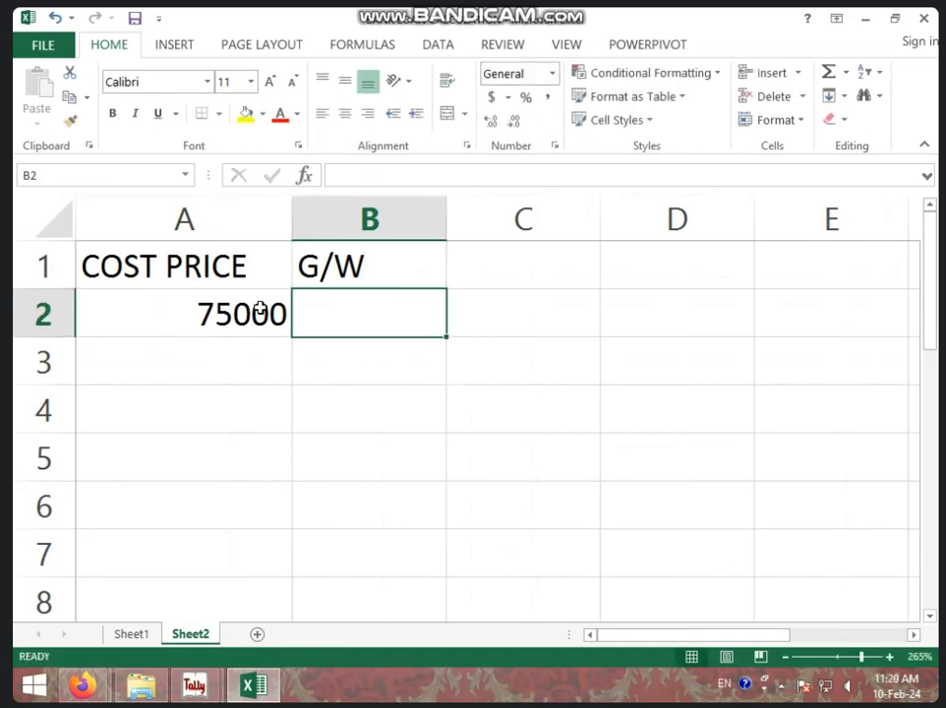
type("3")
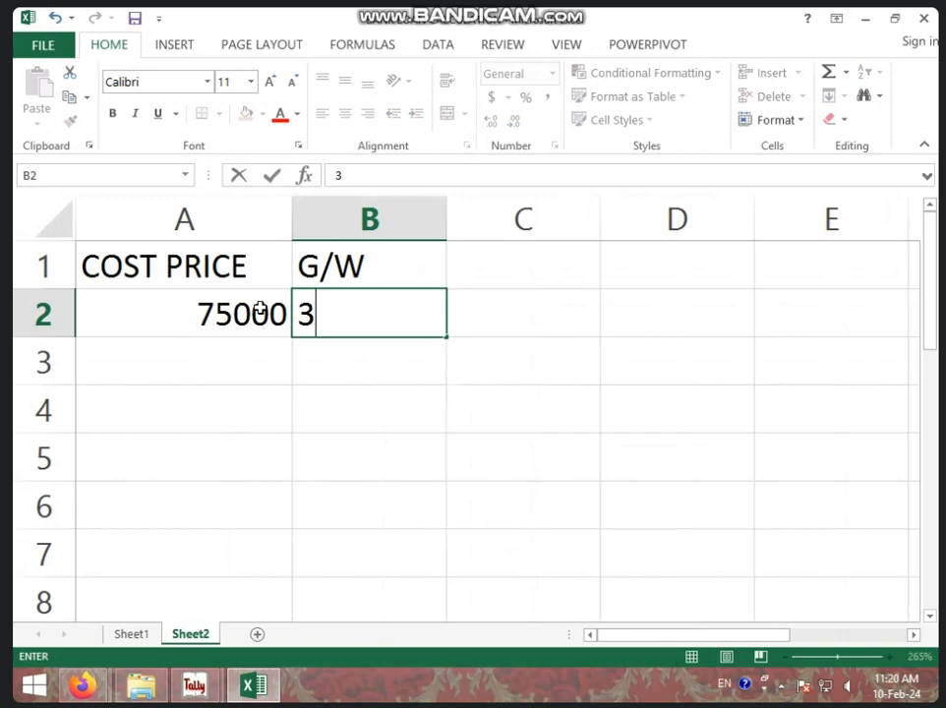
key("Tab")
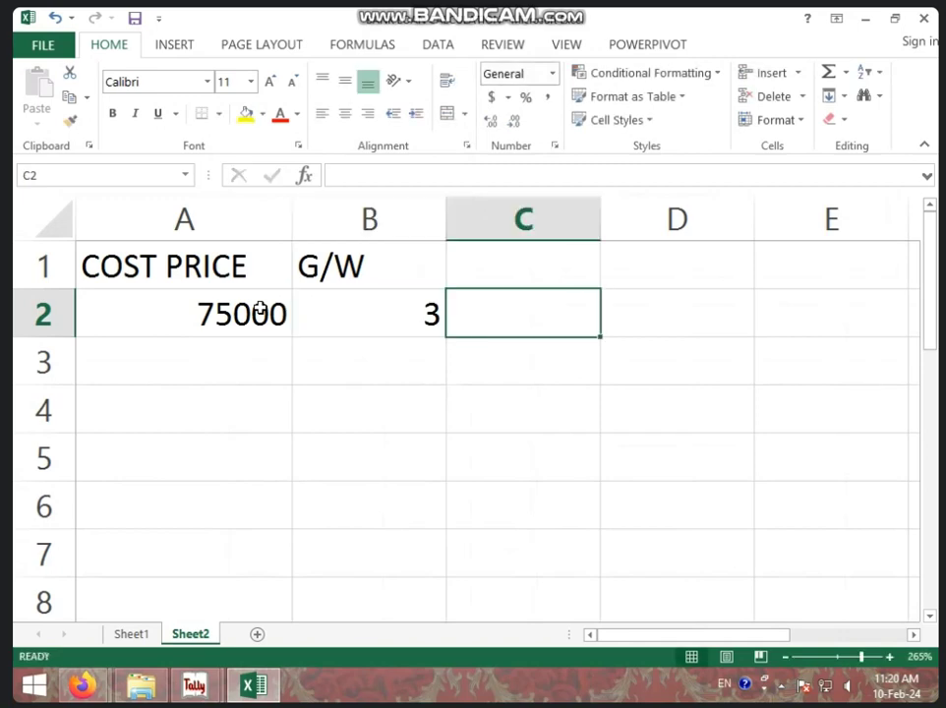
Enter the heading R/V in cell C1
key("Up")
type("R/")
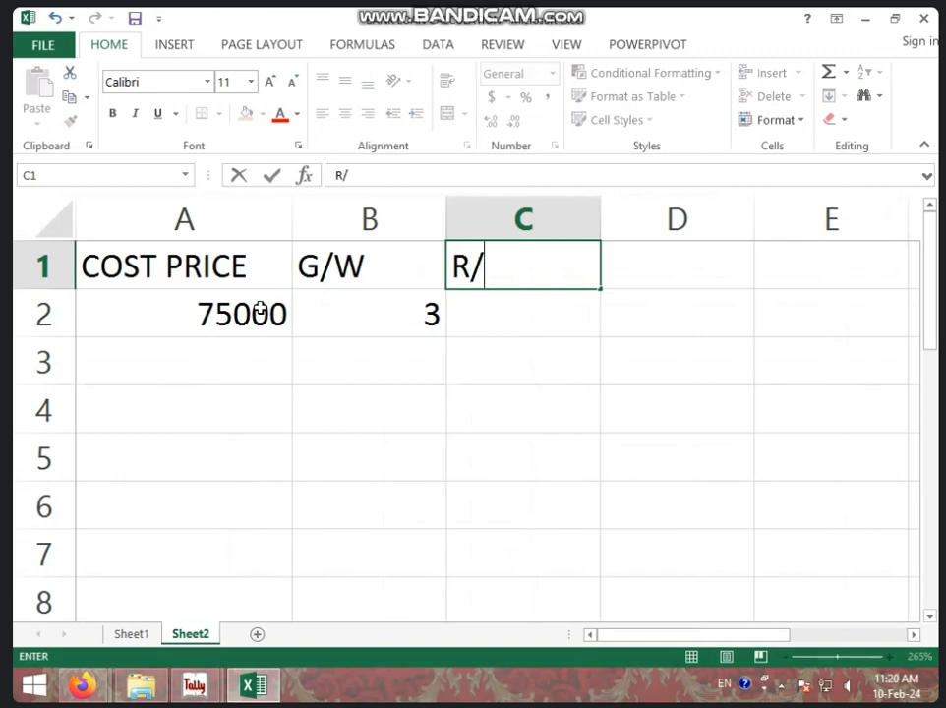
type("V")
key("Return")
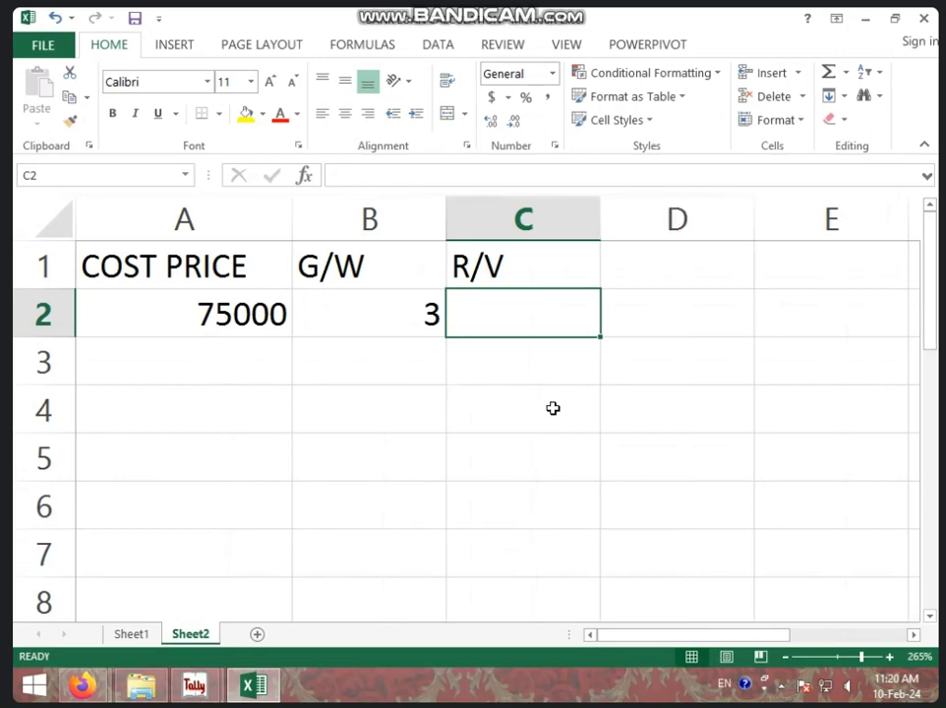
left_click(264, 312)
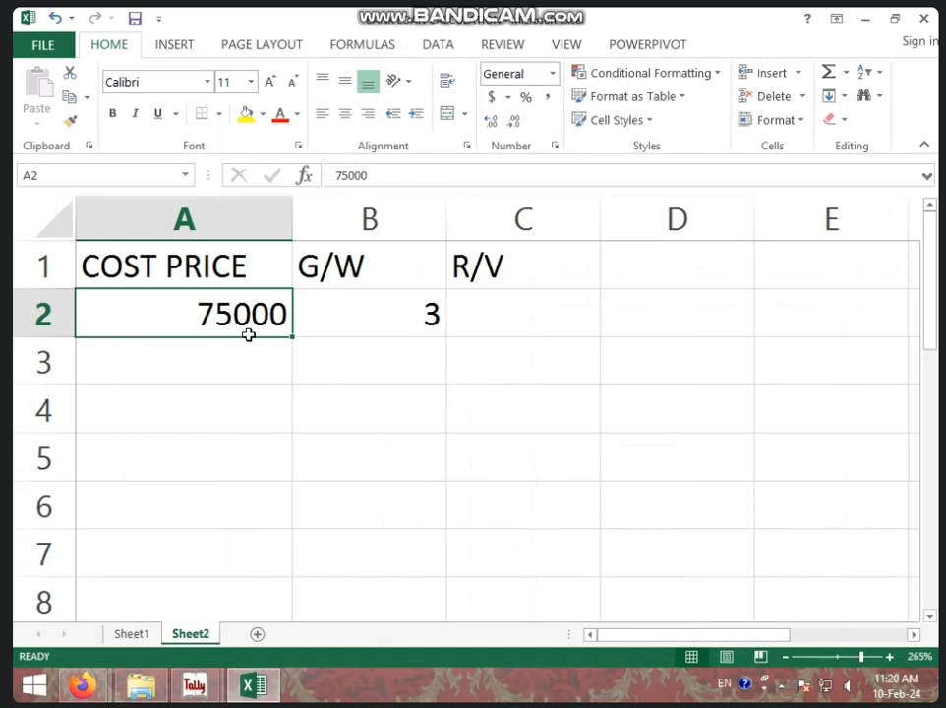
left_click(411, 297)
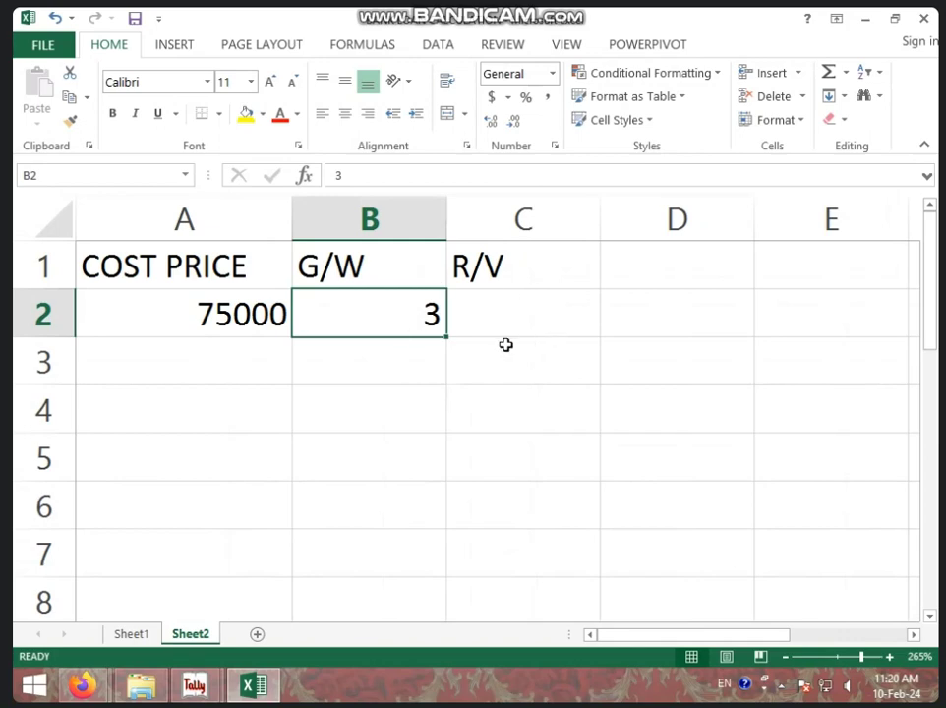
left_click(564, 320)
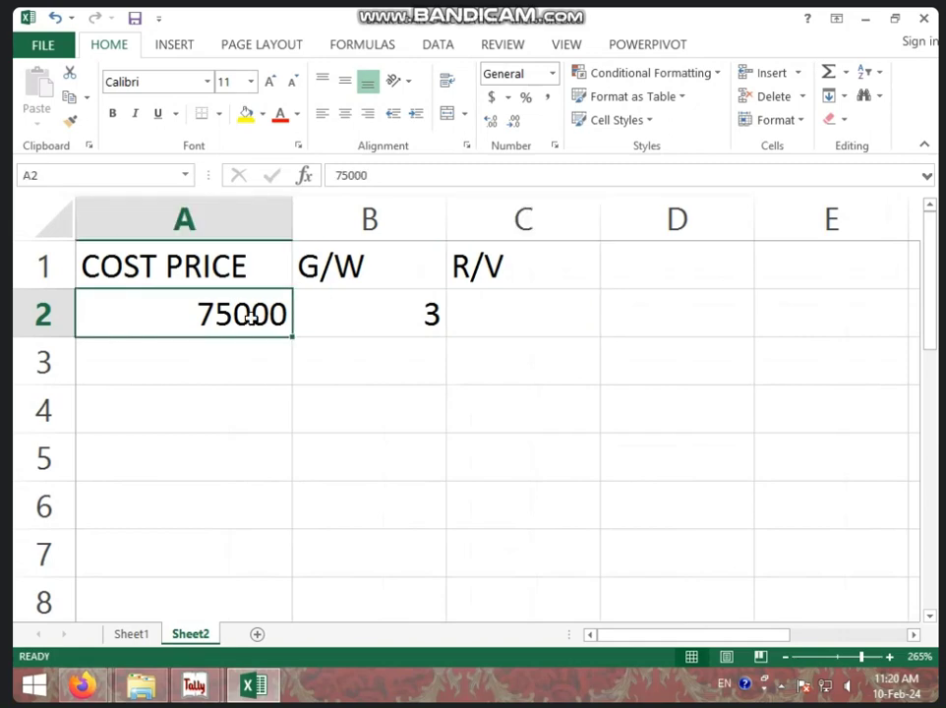
left_click(370, 316)
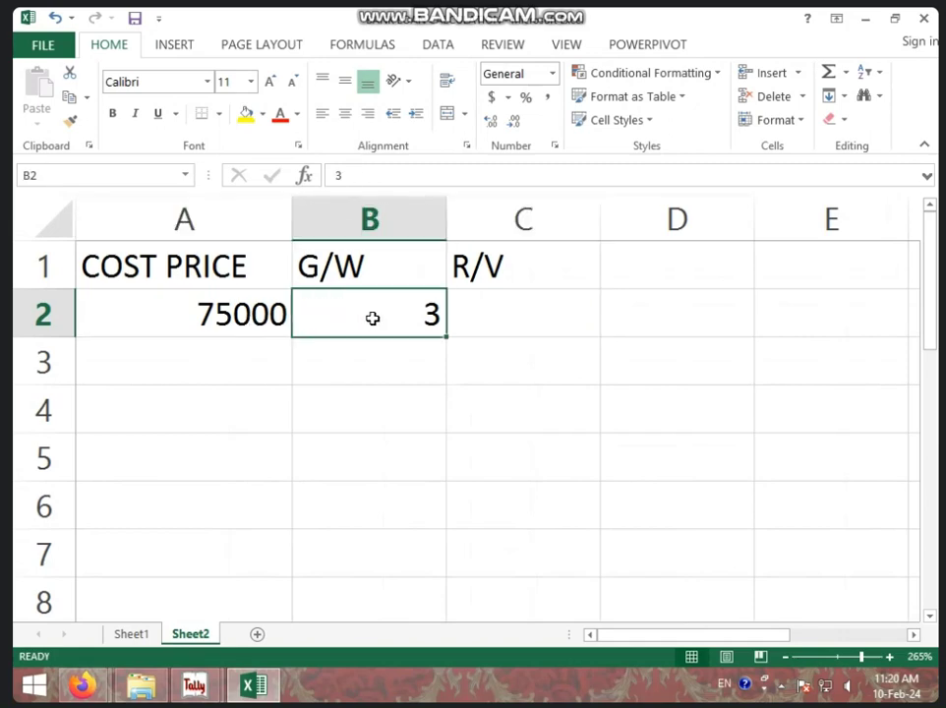
Enter 30000 as the R/V amount in cell C2
left_click(488, 323)
type("30000")
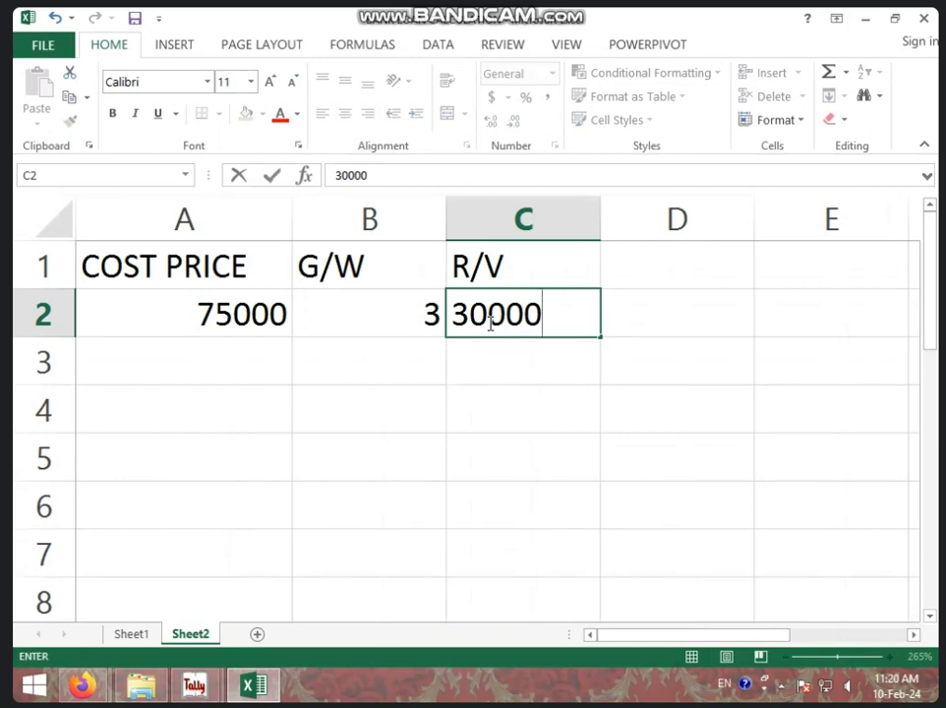
key("Tab")
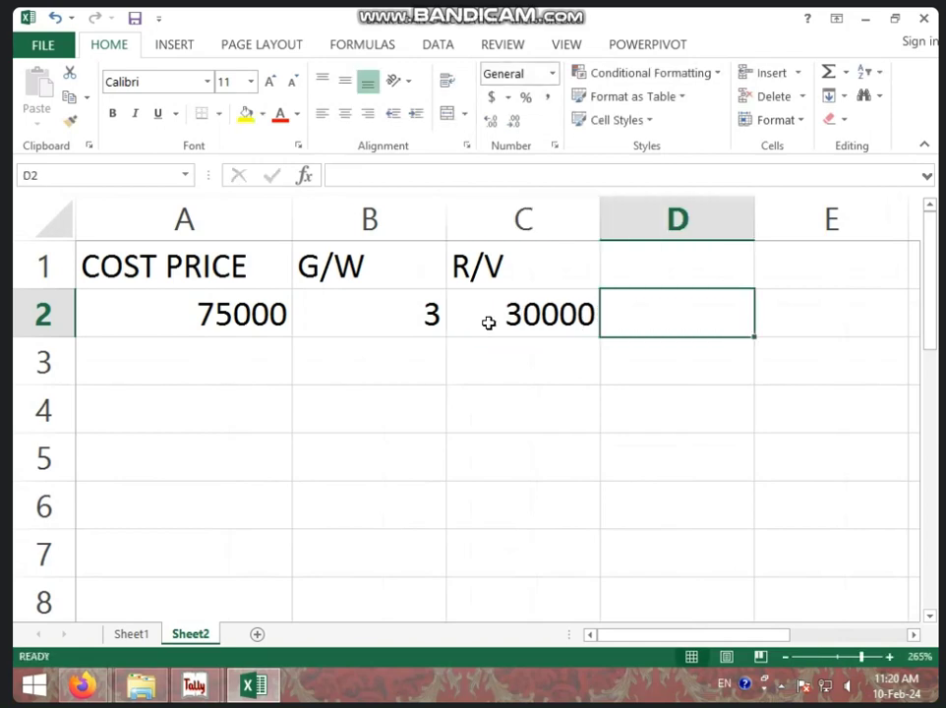
Add the heading DEP in cell D1 and calculate cost price minus R/V beneath it with =A2-C2
key("Up")
type("DEP")
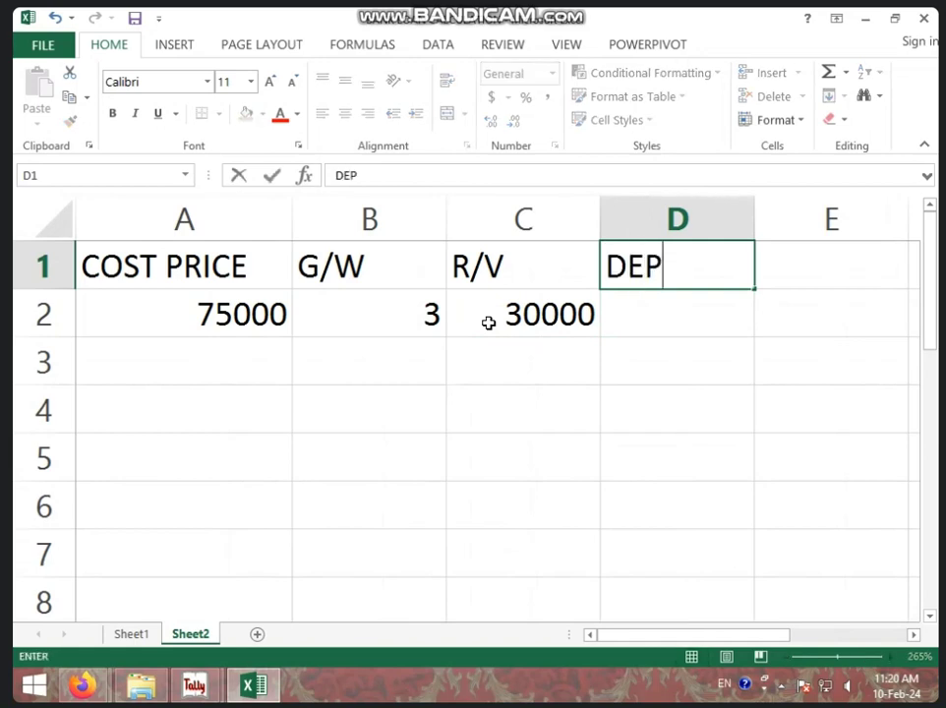
left_click(624, 319)
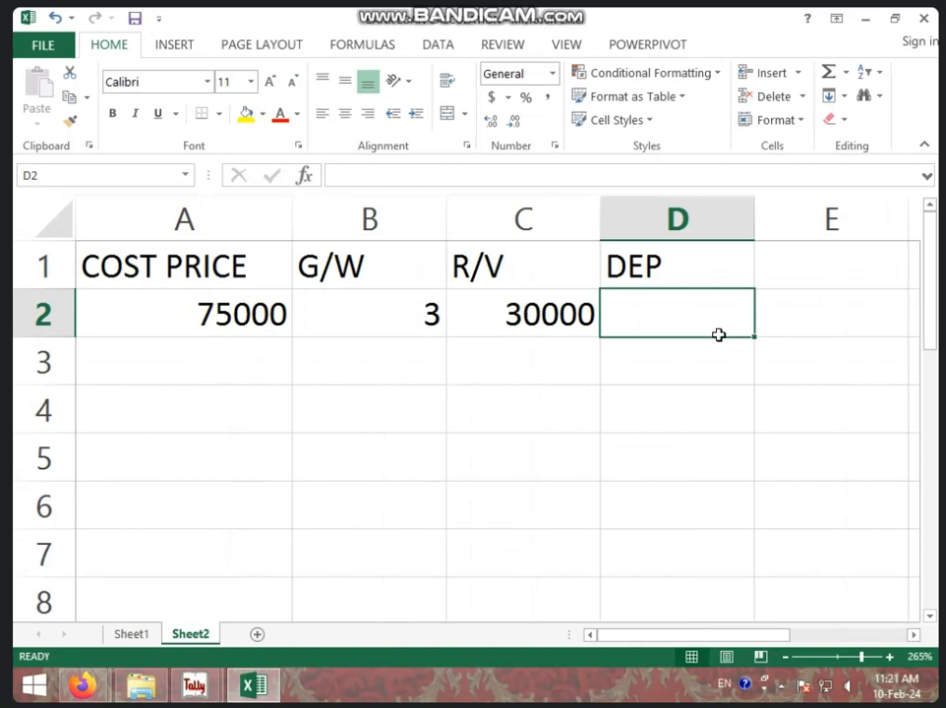
type("=")
left_click(277, 311)
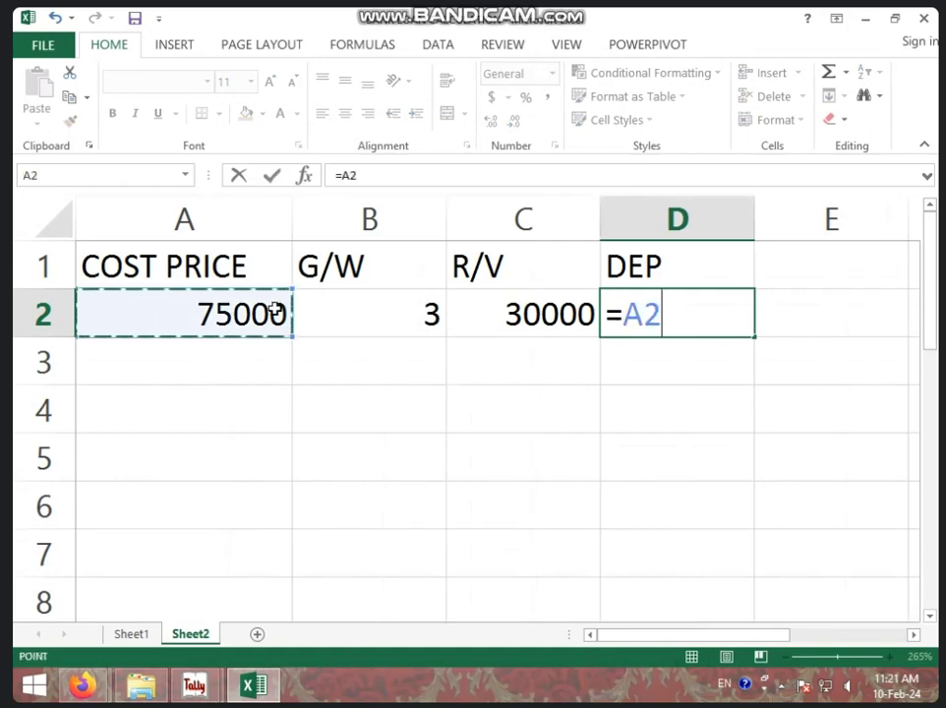
type("-")
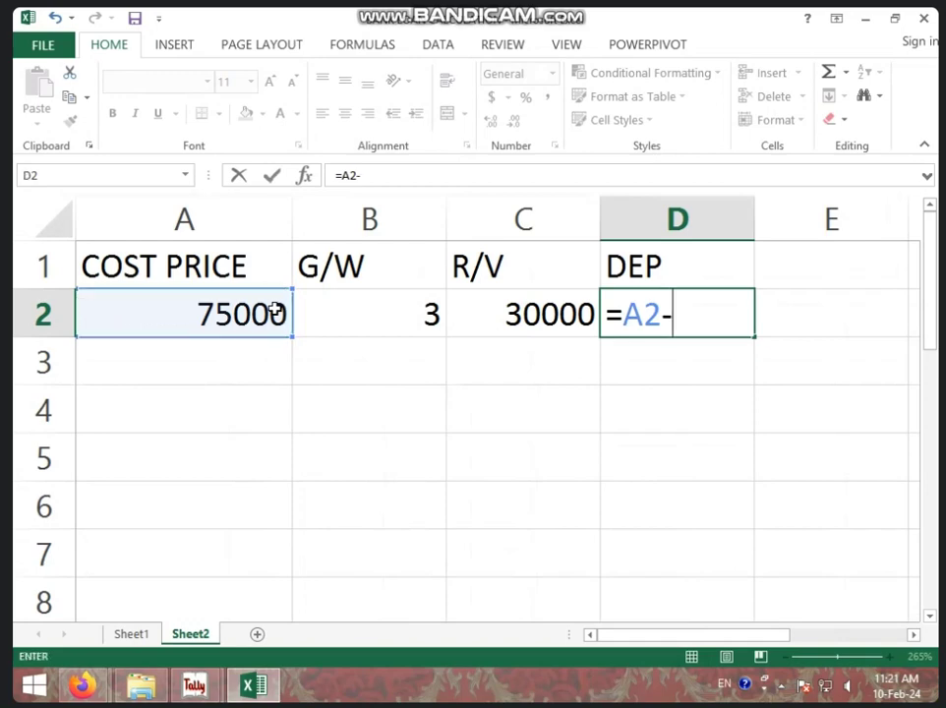
left_click(524, 313)
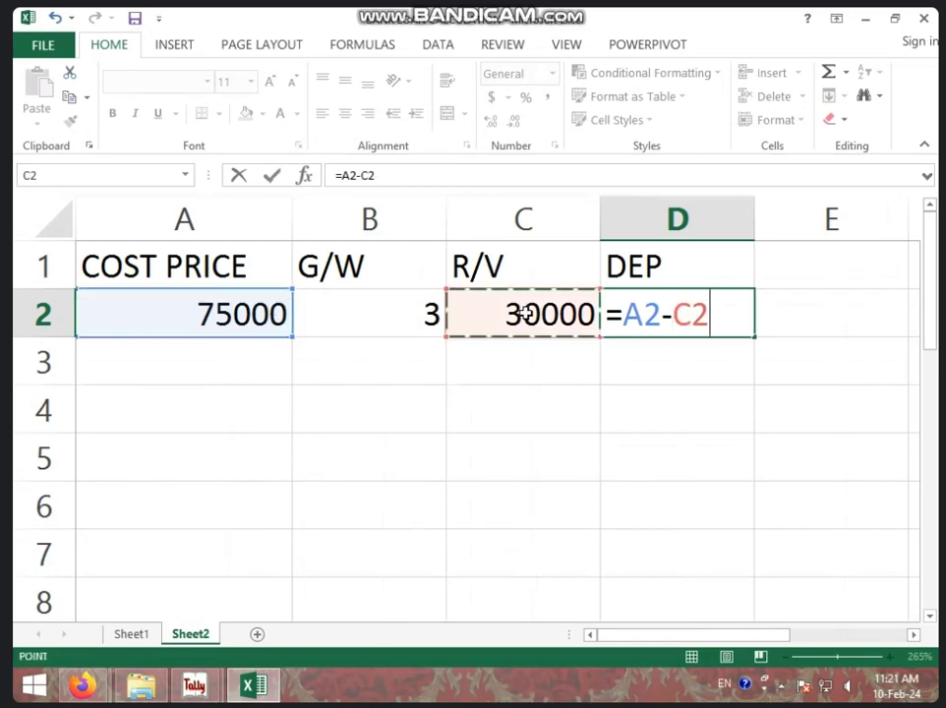
key("Return")
left_click(668, 312)
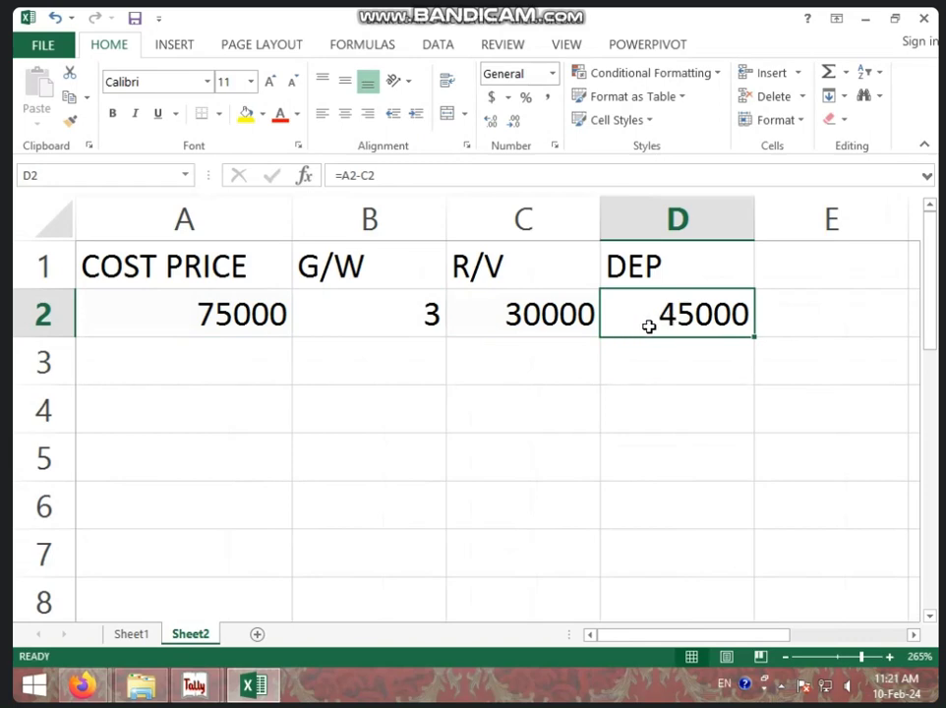
left_click(266, 337)
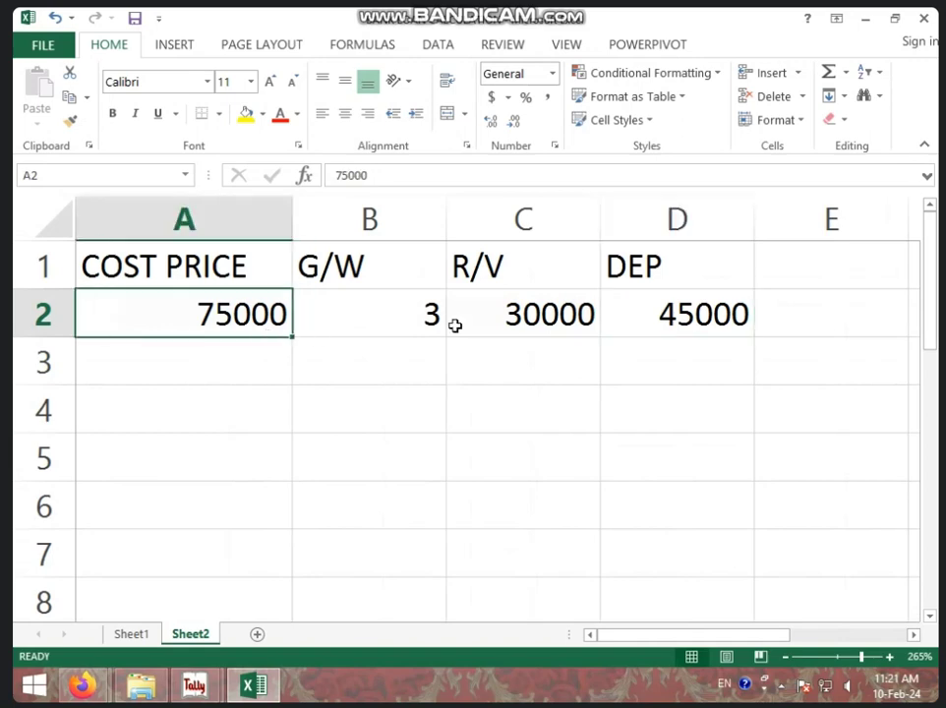
left_click(513, 323)
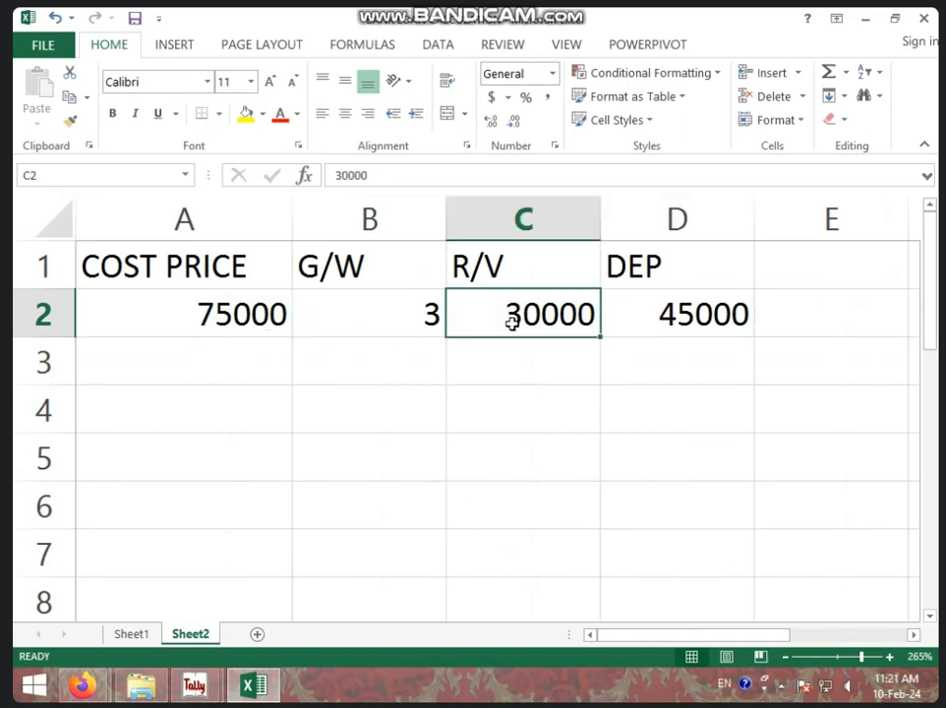
left_click(630, 317)
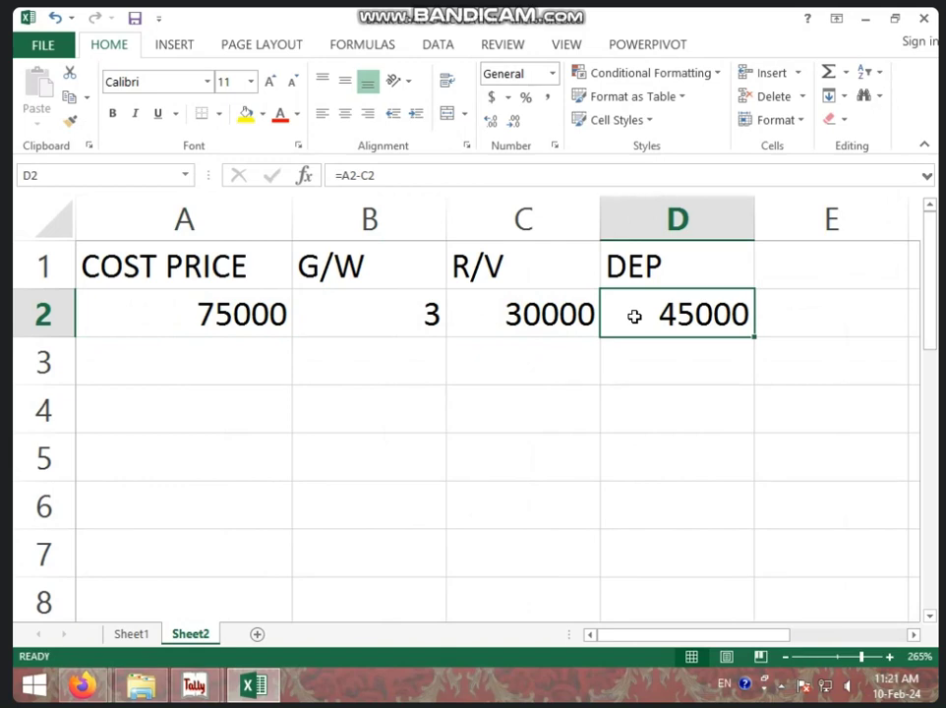
Label cell A3 PER YEAR DEP and divide the total depreciation by G/W in B3 with =D2/B2
left_click(281, 350)
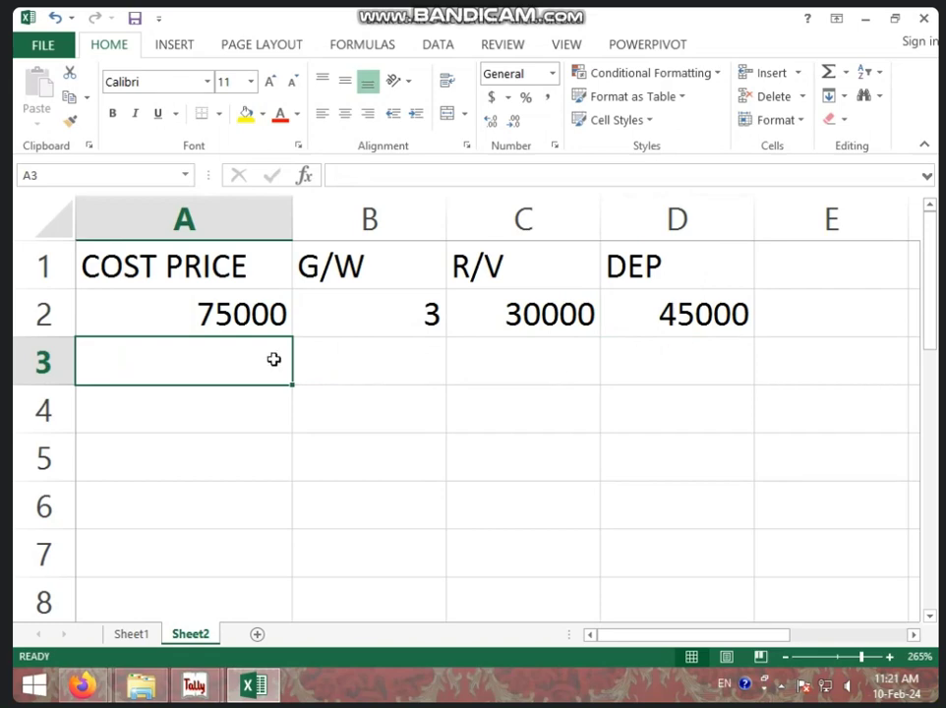
type("PER Y")
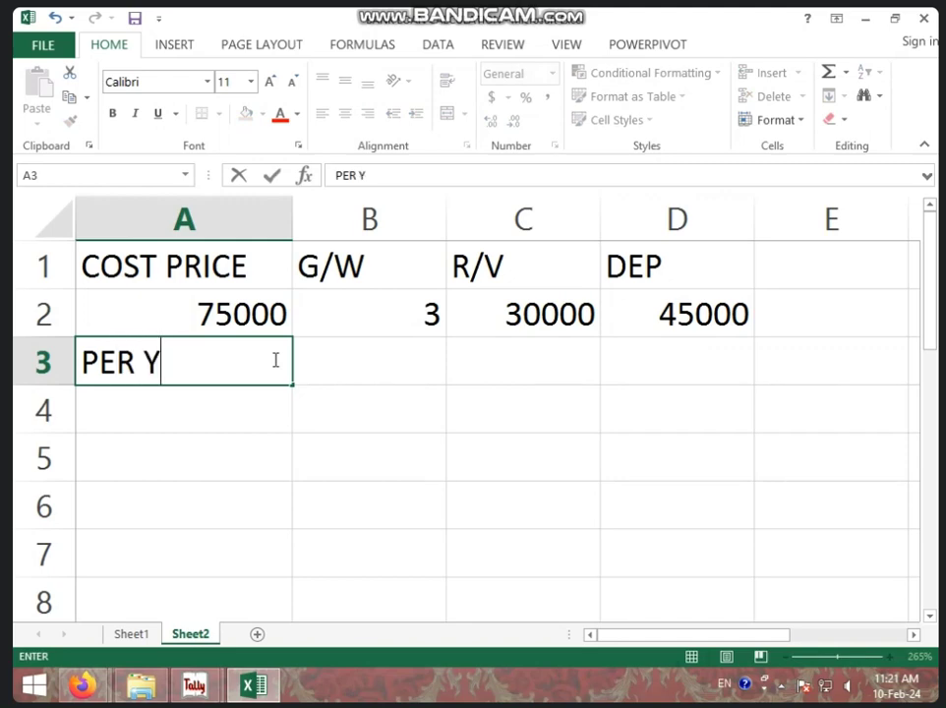
type("EAR DEP")
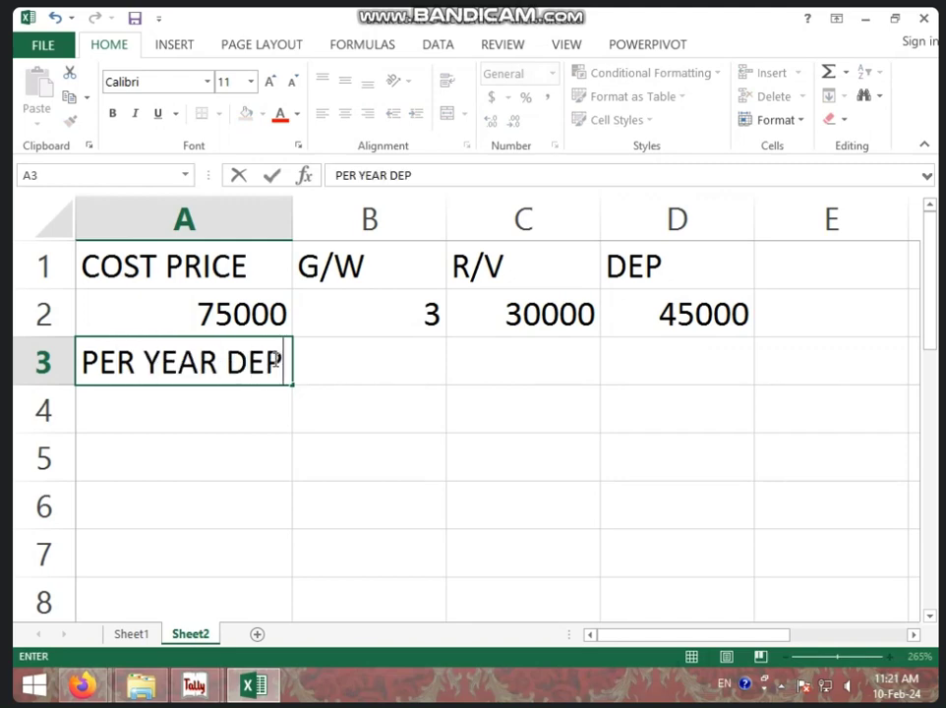
left_click(371, 373)
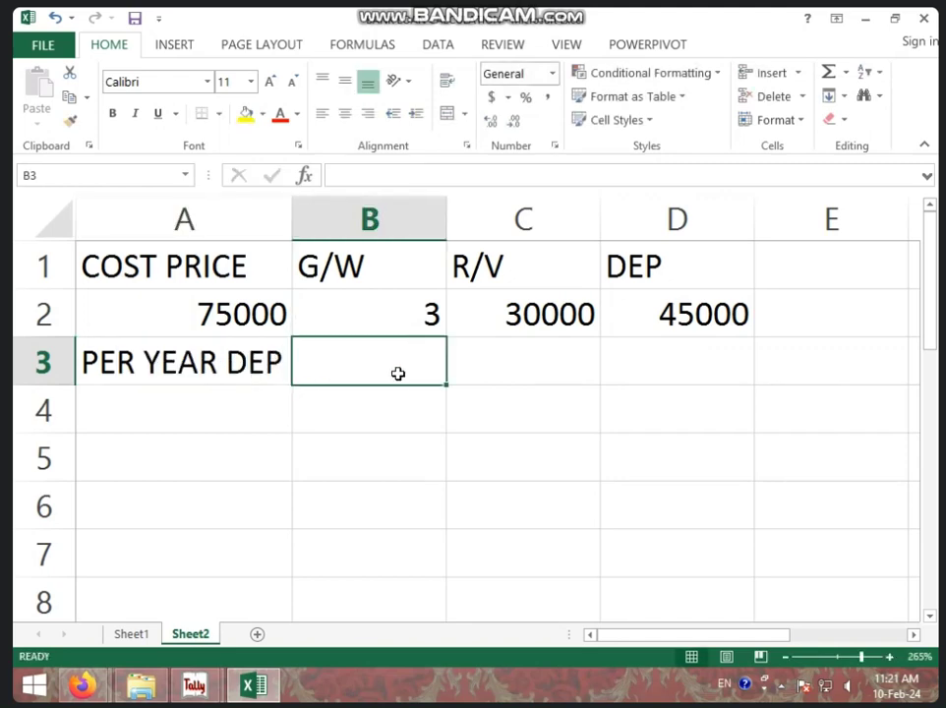
type("=")
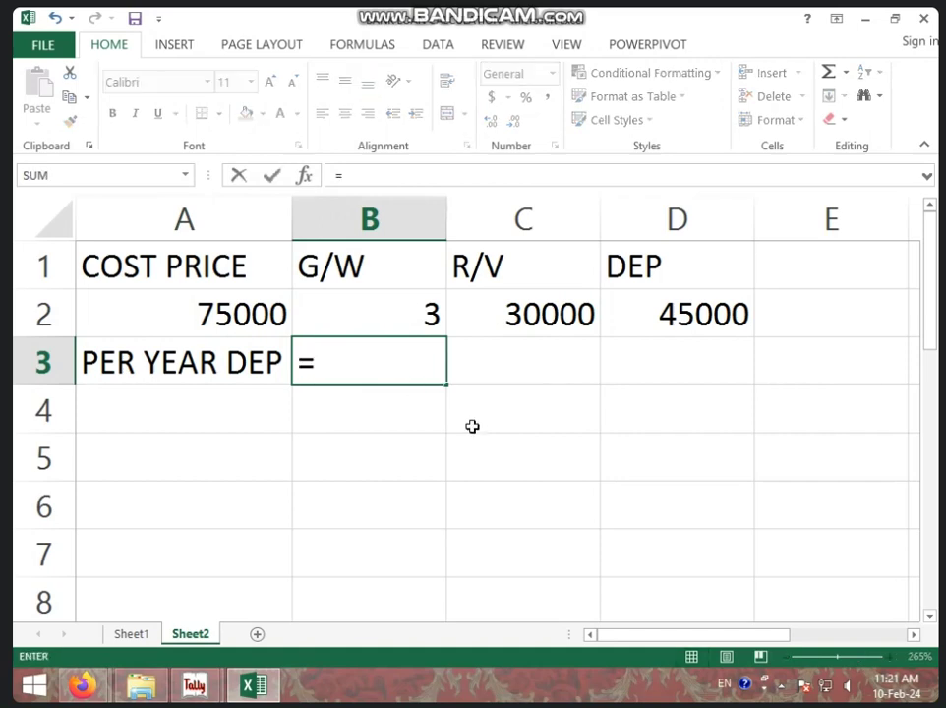
left_click(658, 313)
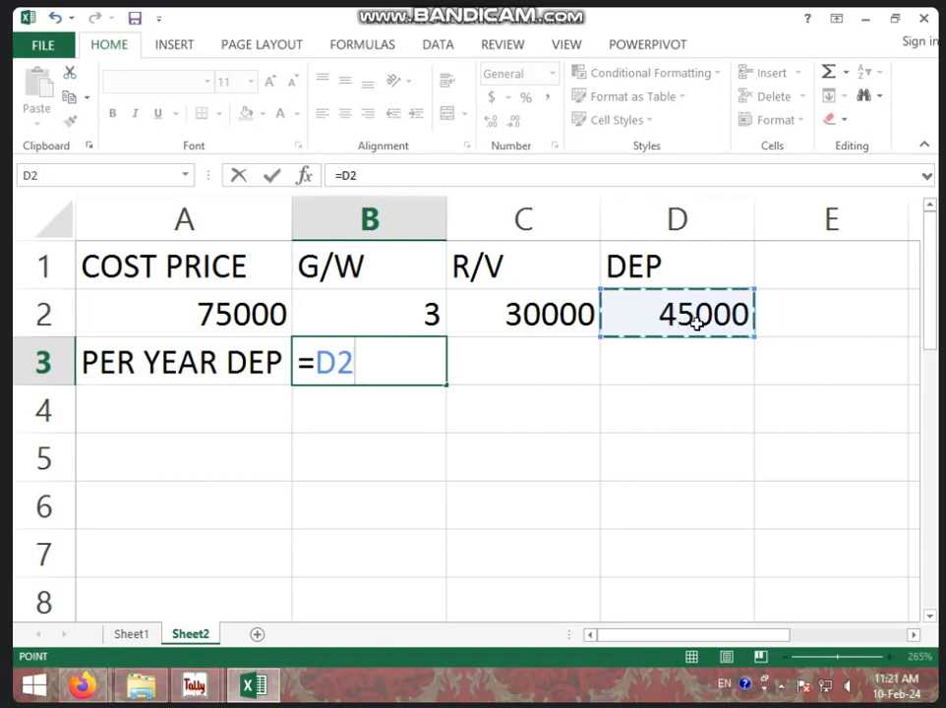
type("/")
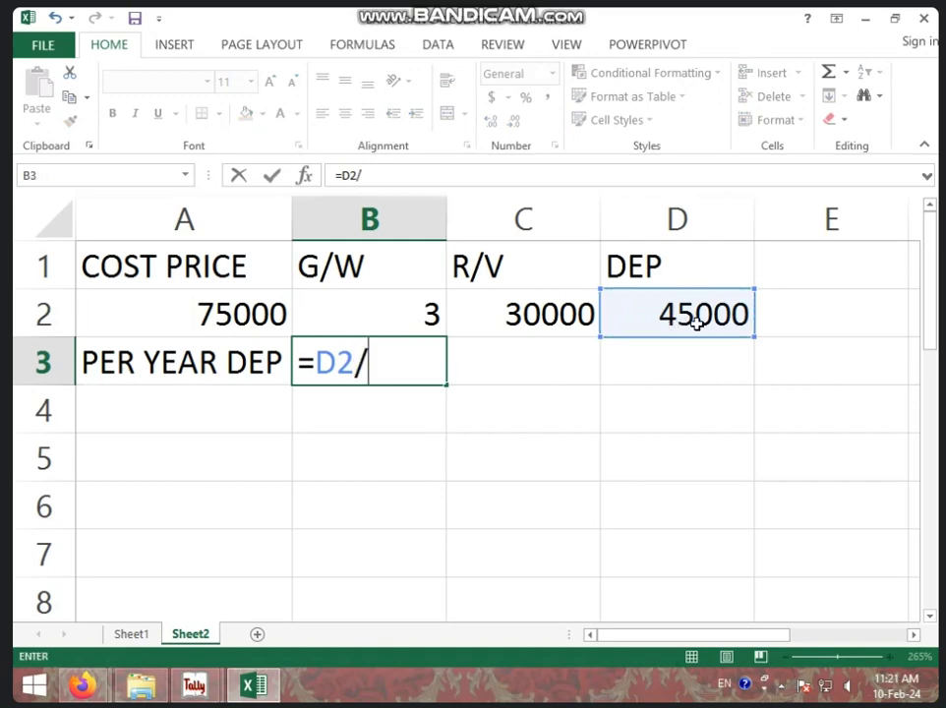
left_click(431, 315)
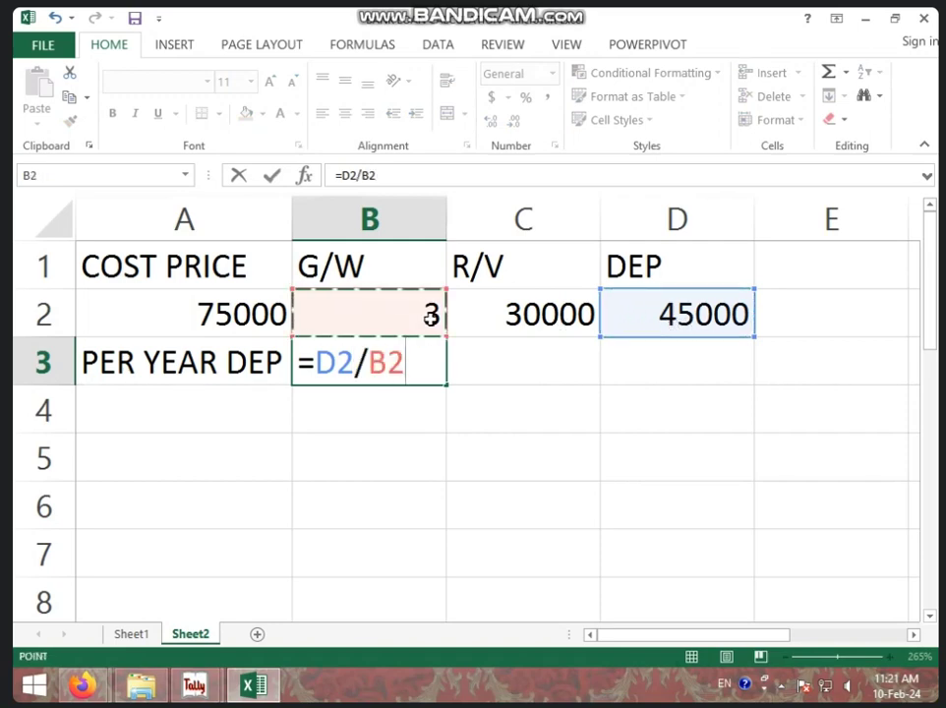
key("Return")
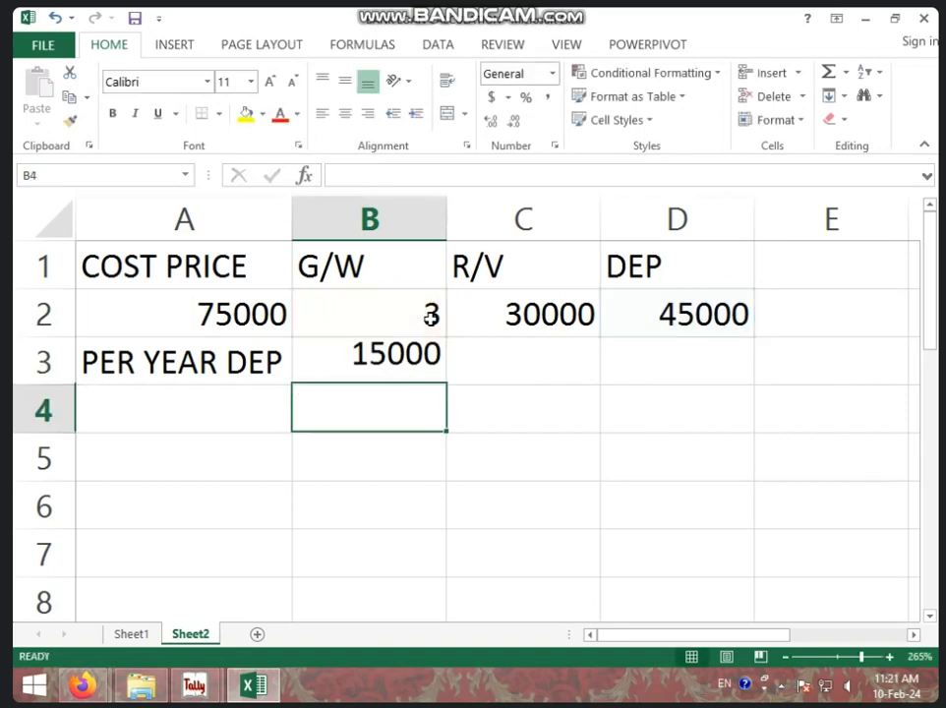
left_click(357, 362)
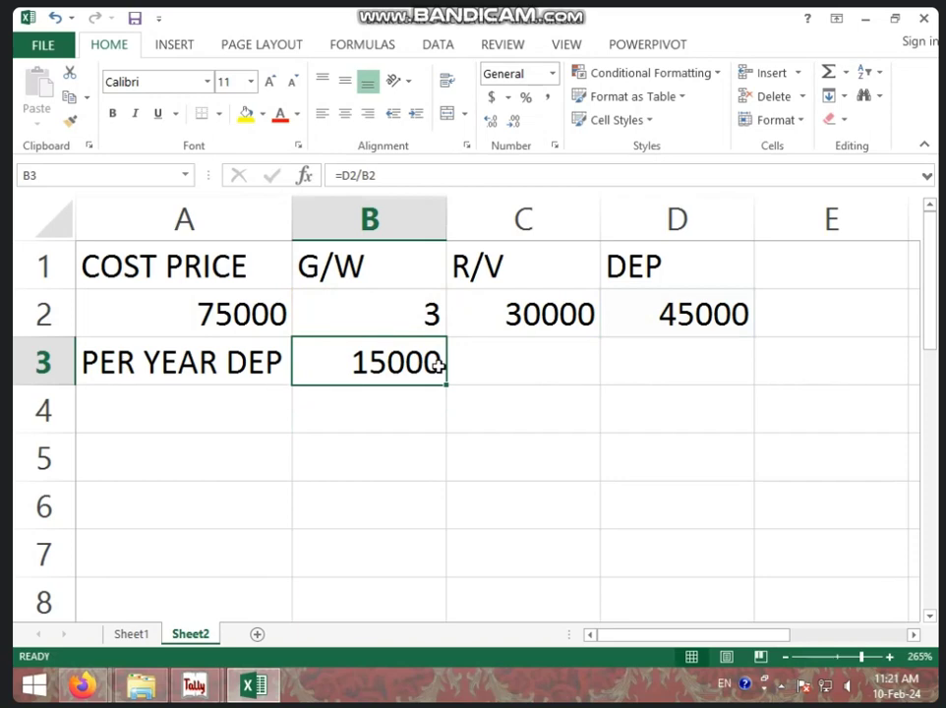
Enter the label PER MONTH DEP in cell A4 and widen column A to fit the text
left_click(287, 404)
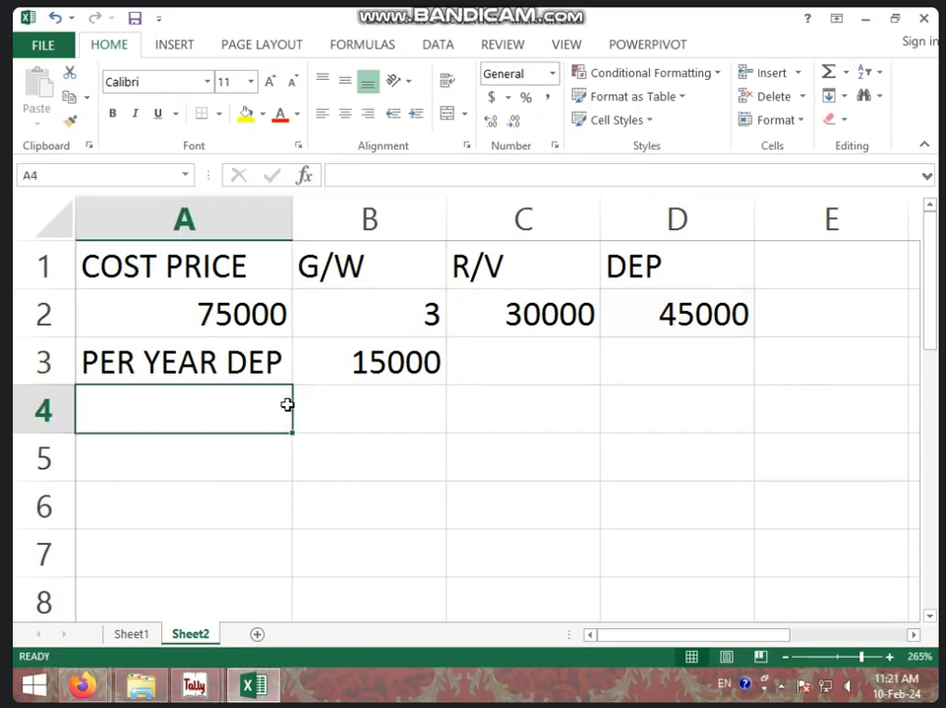
type("PER ")
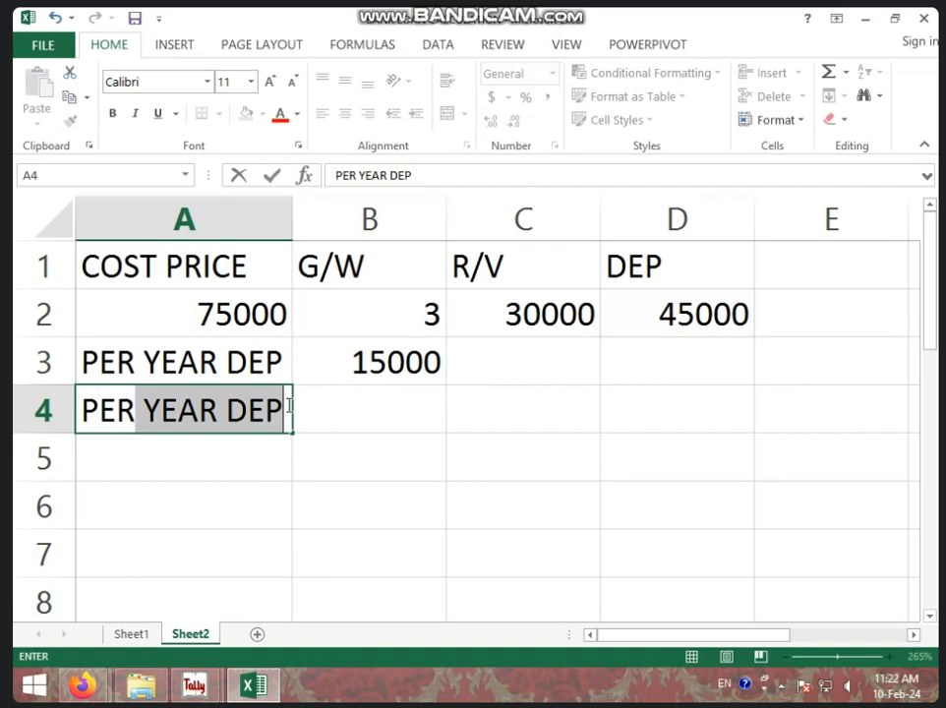
type("MONTH ")
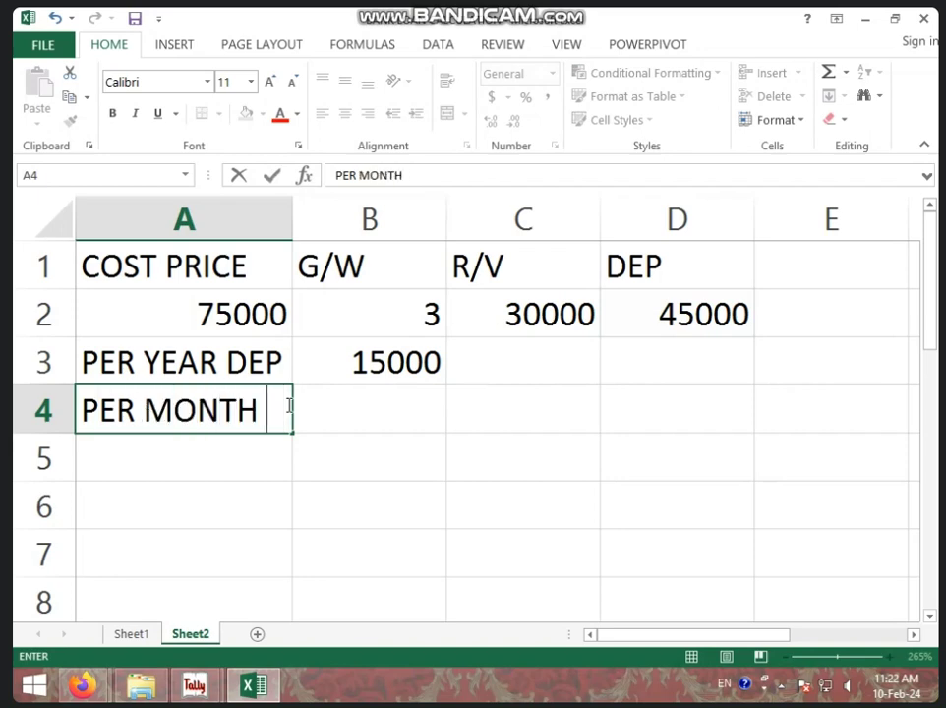
type("DEP")
left_click(382, 497)
left_click_drag(292, 226, 328, 222)
Calculate the monthly depreciation in cell B4 from the yearly amount with =B3/12
left_click(398, 397)
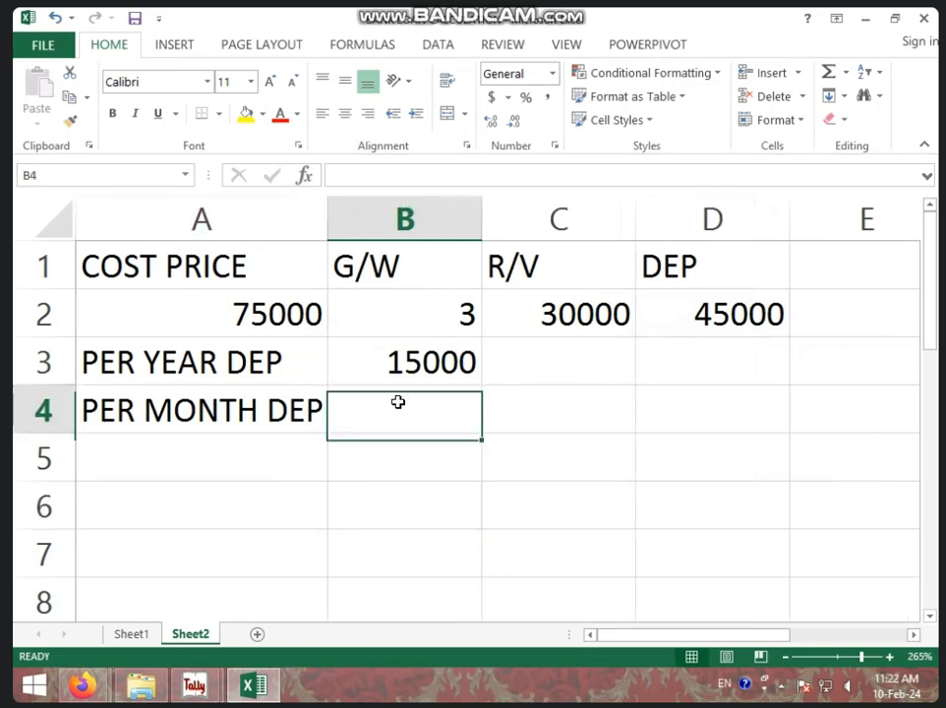
type("=")
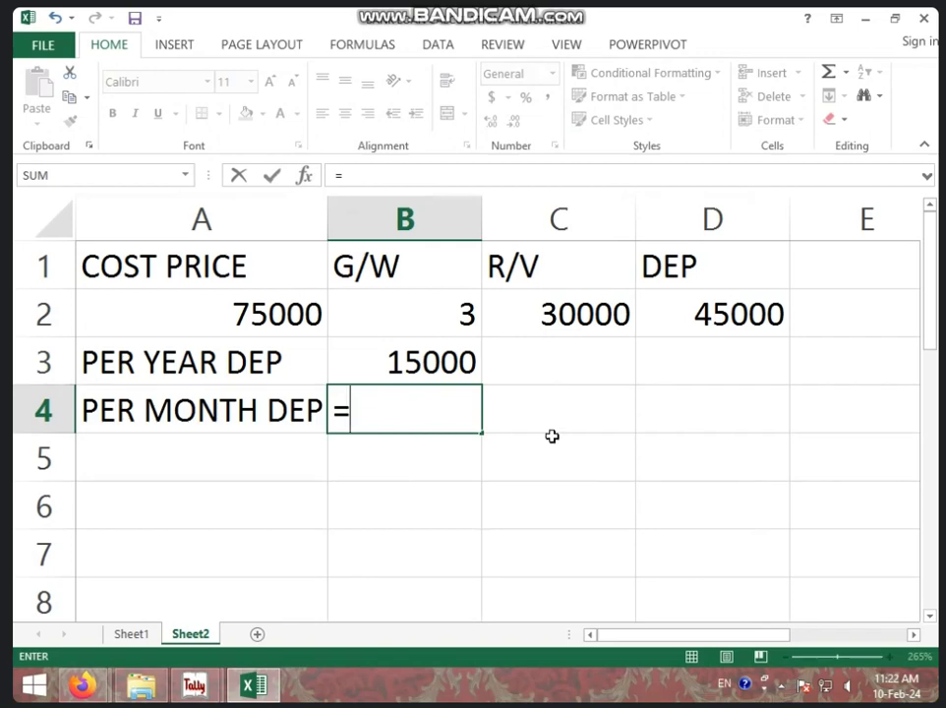
left_click(433, 352)
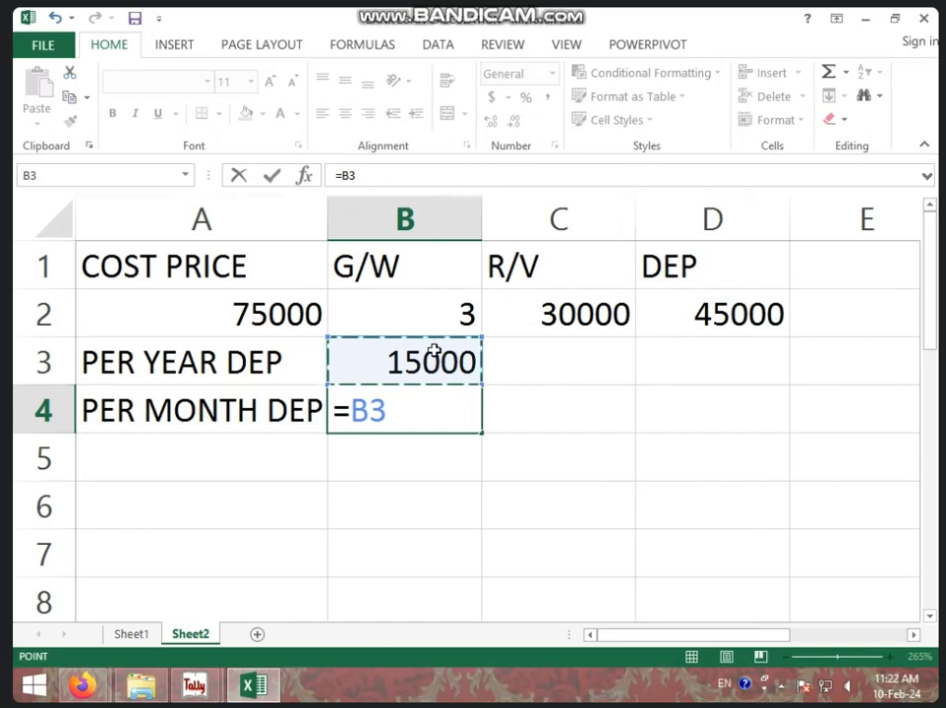
type("/12")
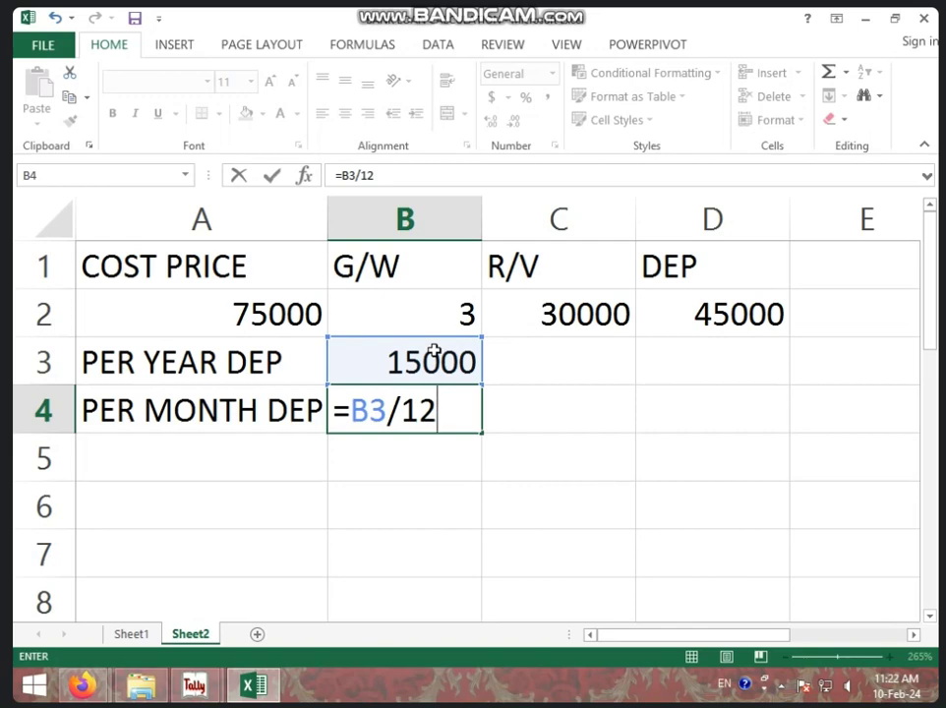
key("Return")
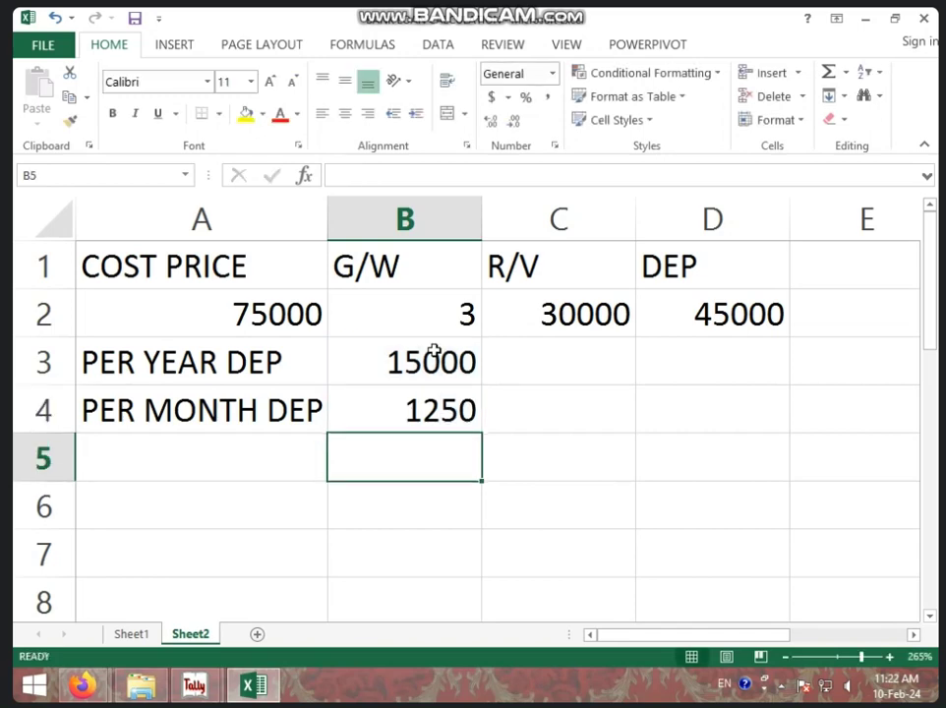
left_click(429, 407)
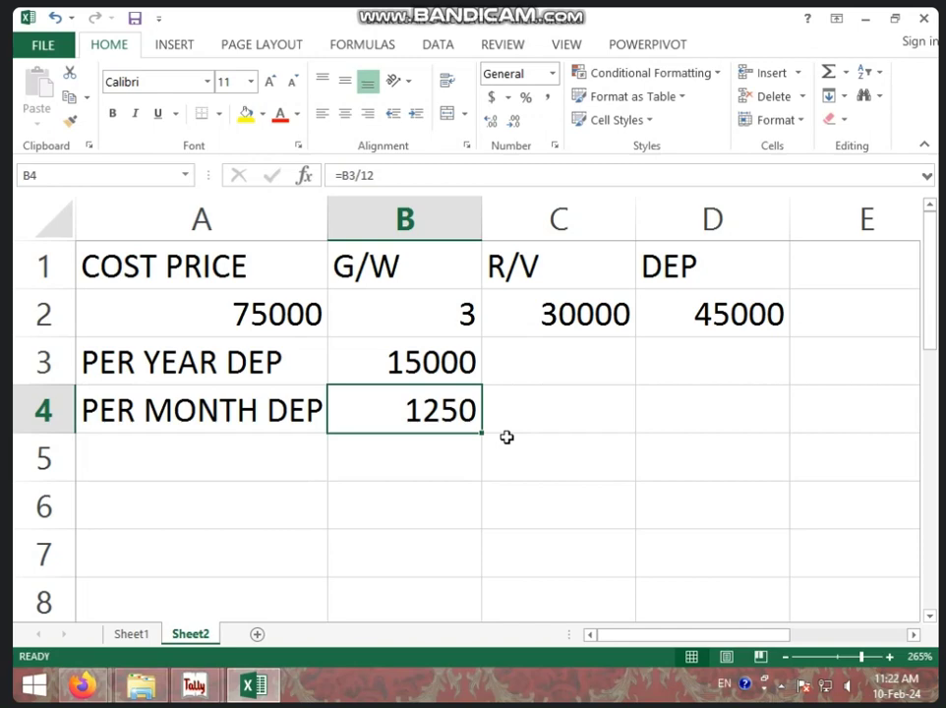
Label cell A5 PER DAY DEP and calculate the daily depreciation in B5 with =B3/365
left_click(245, 448)
type("PE")
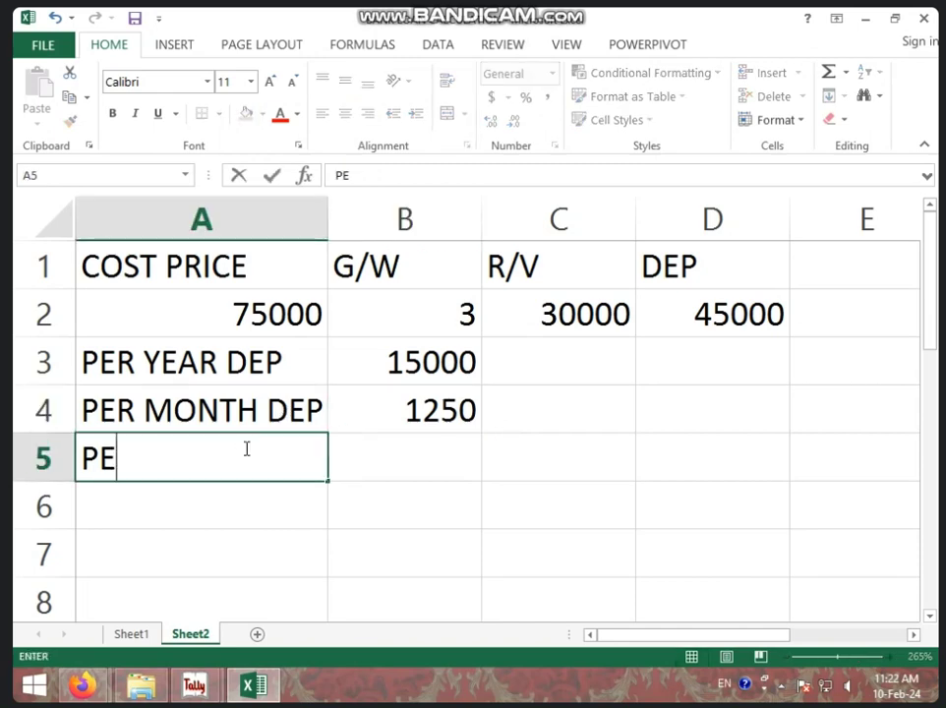
type("R DAY DEP")
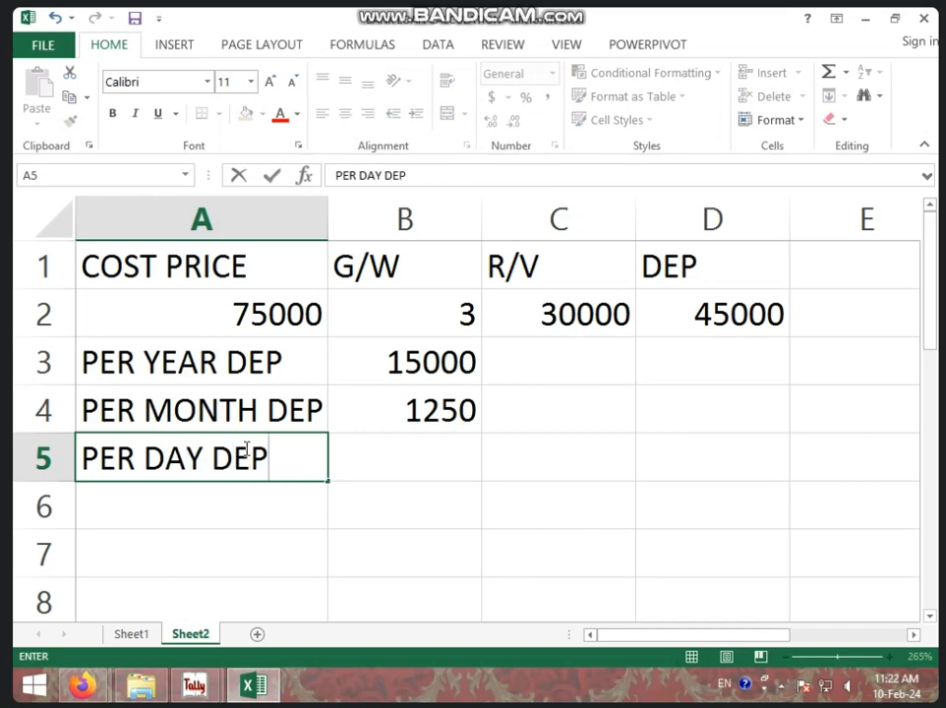
left_click(430, 460)
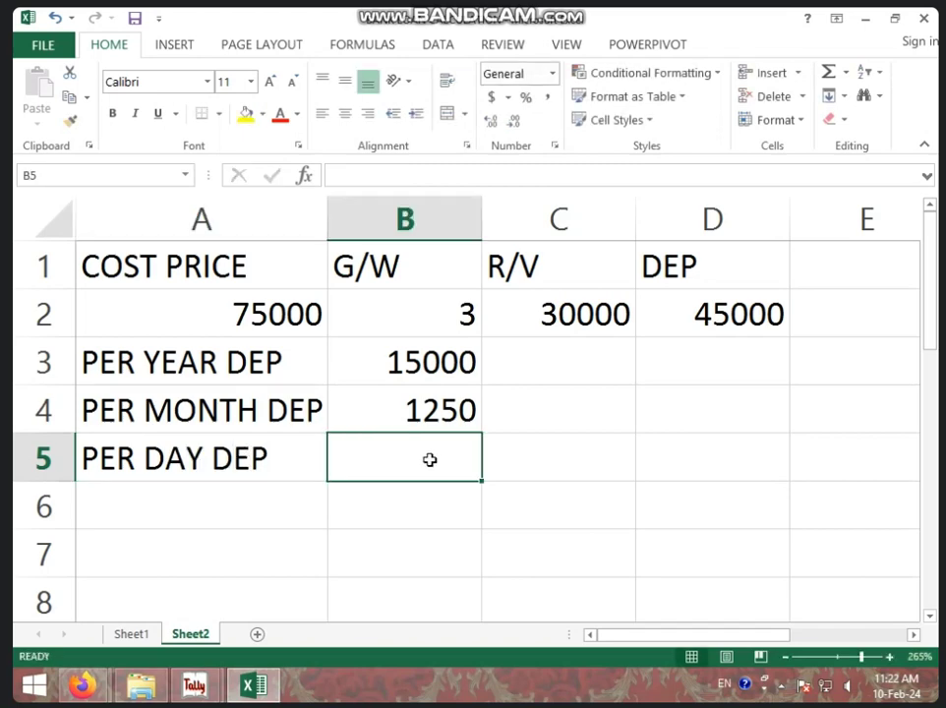
type("=")
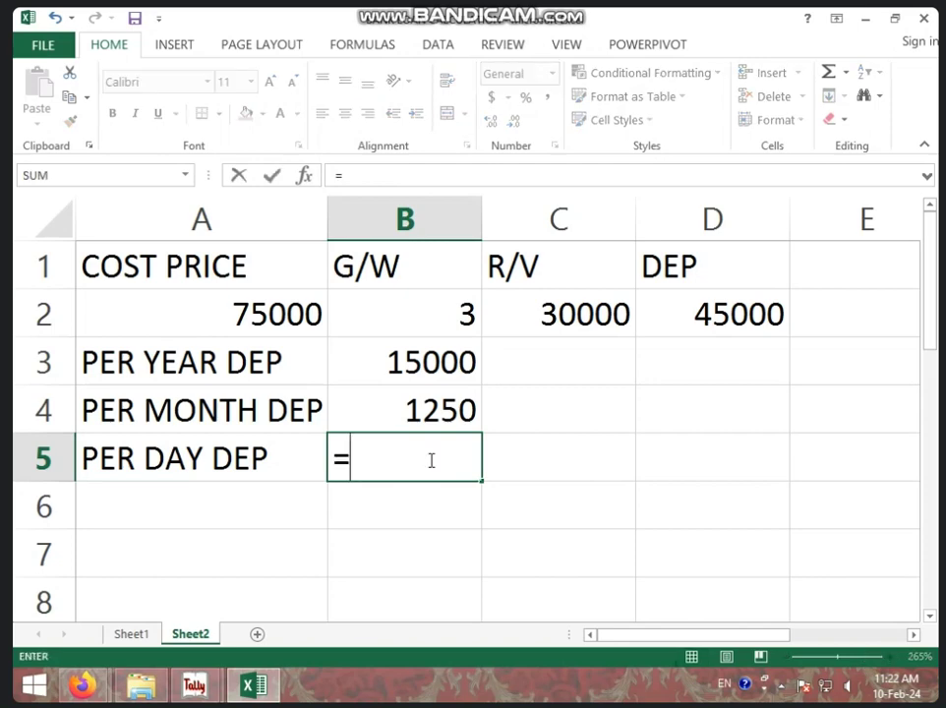
left_click(446, 356)
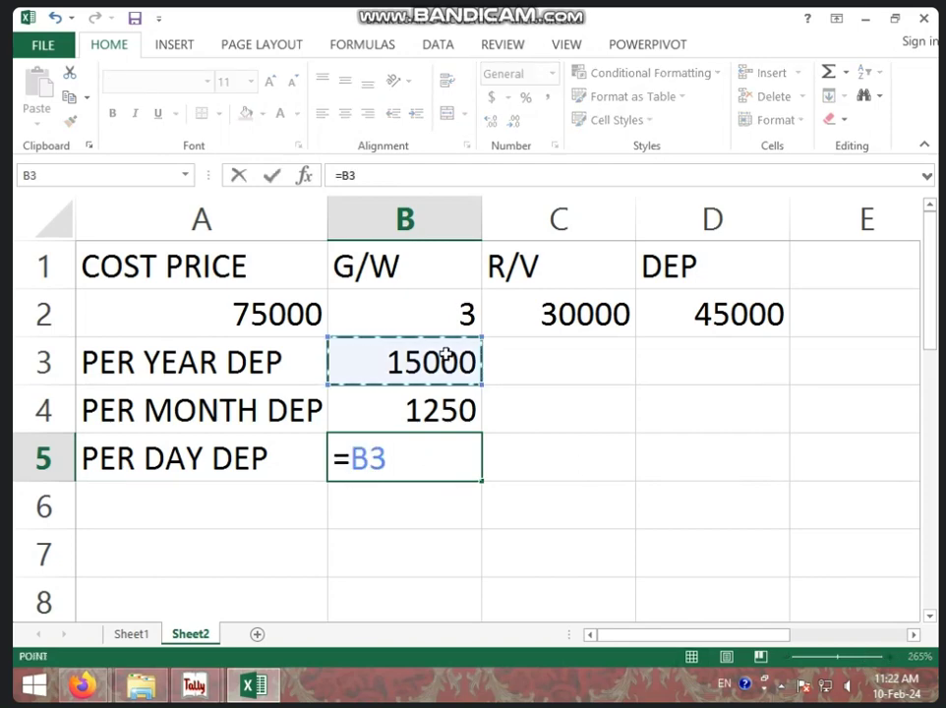
type("/365")
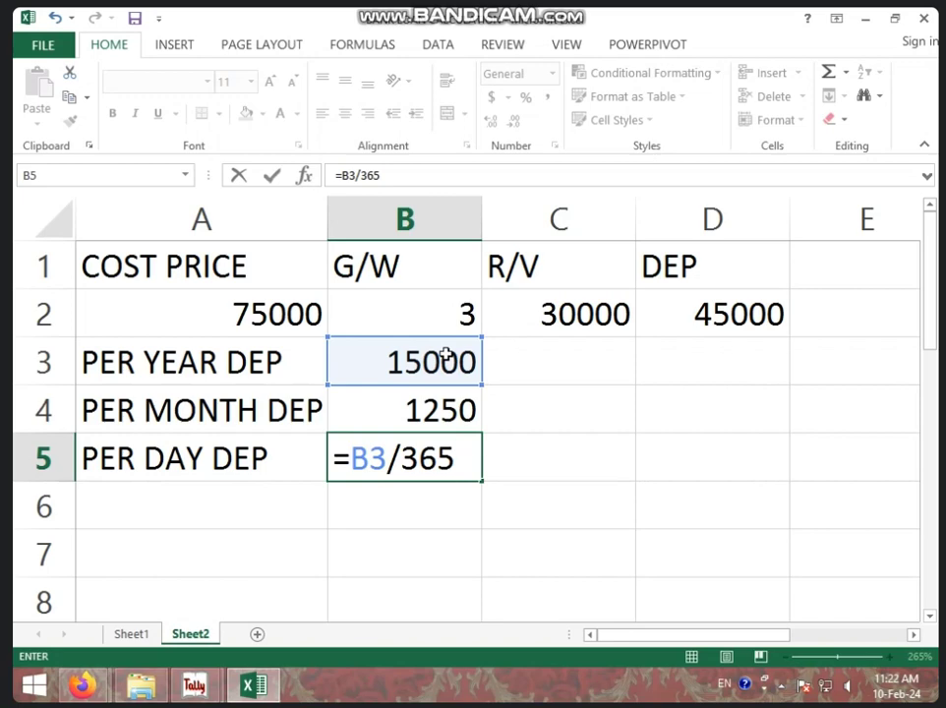
key("Return")
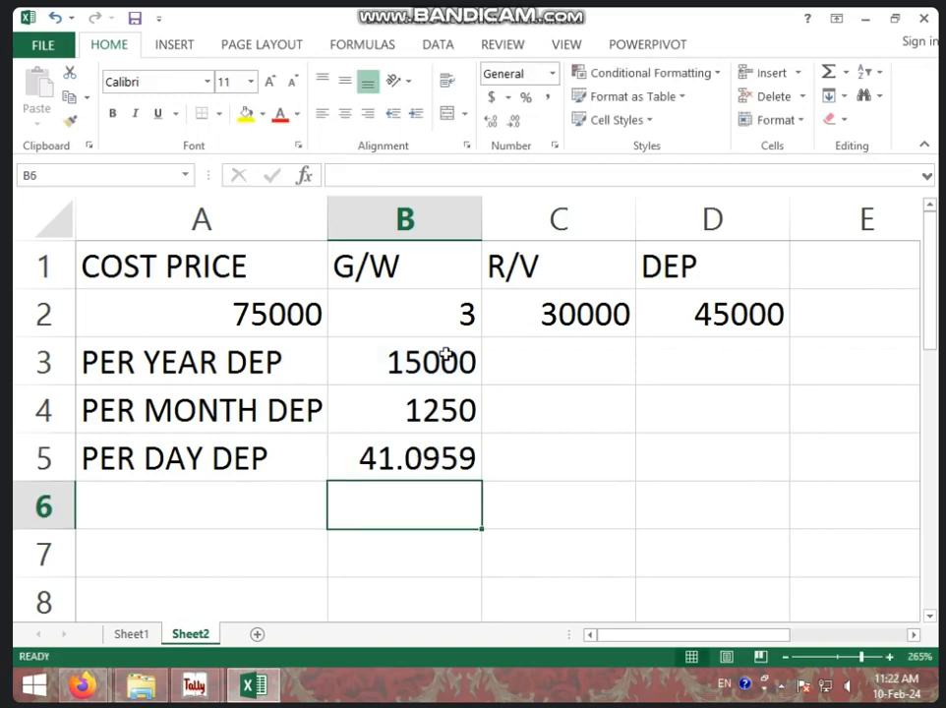
Reduce the per-day depreciation in cell B5 to zero decimal places
left_click(420, 448)
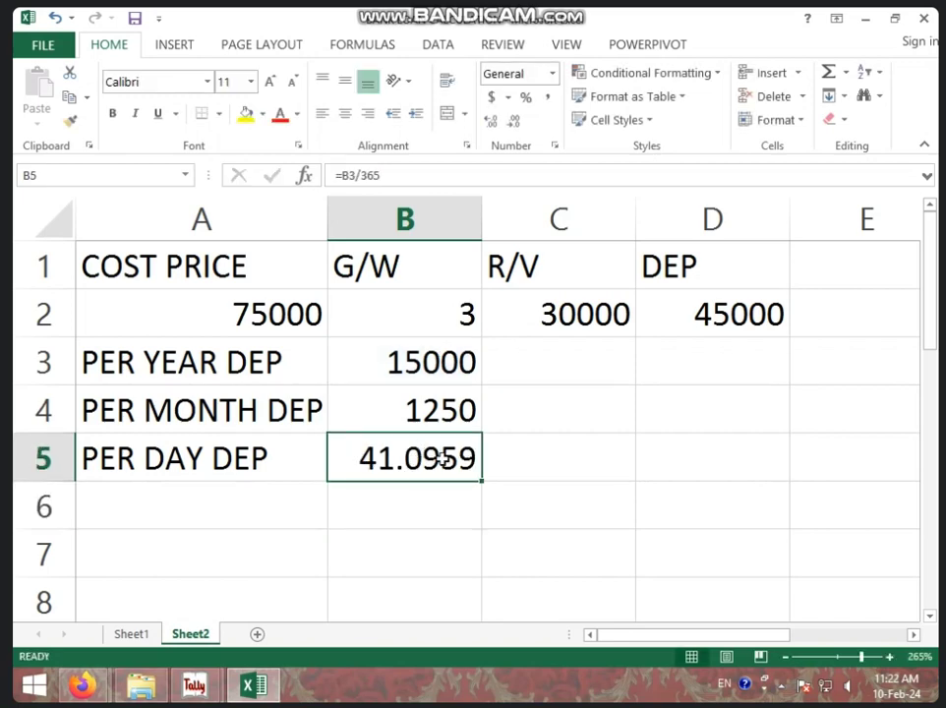
left_click(514, 121)
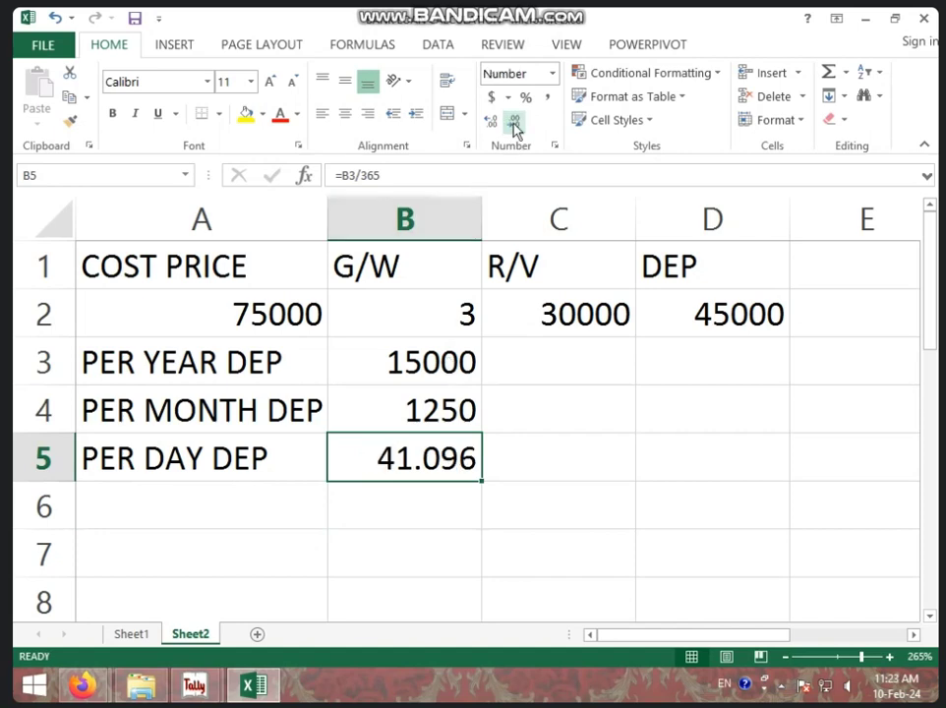
left_click(514, 122)
left_click(514, 122)
left_click(513, 124)
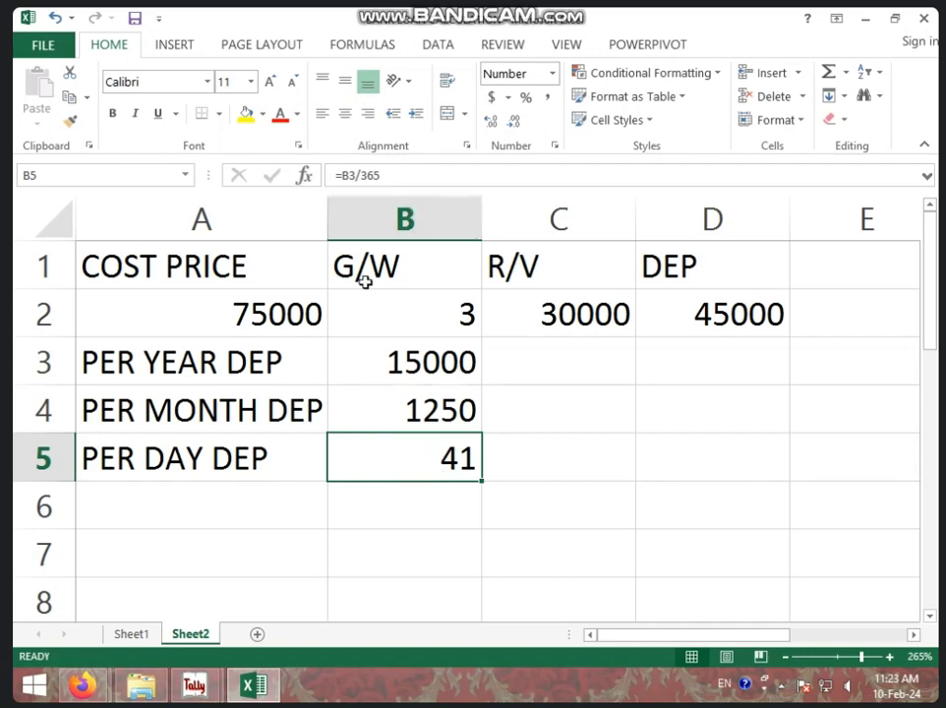
Enter the heading PER in cell E1, next to the DEP heading
left_click(531, 369)
left_click(411, 371)
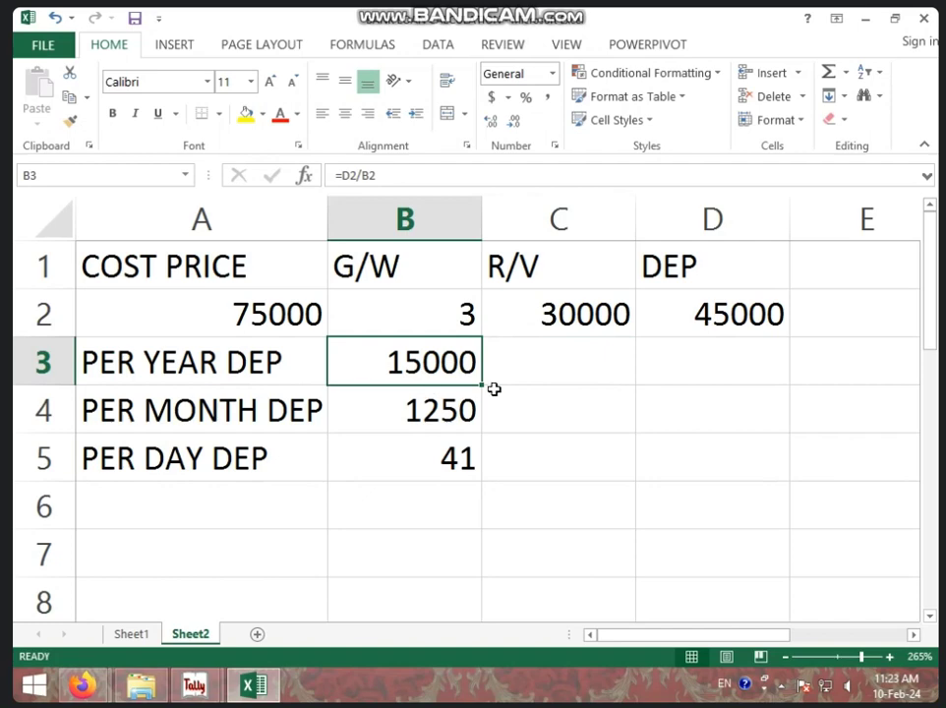
left_click(601, 378)
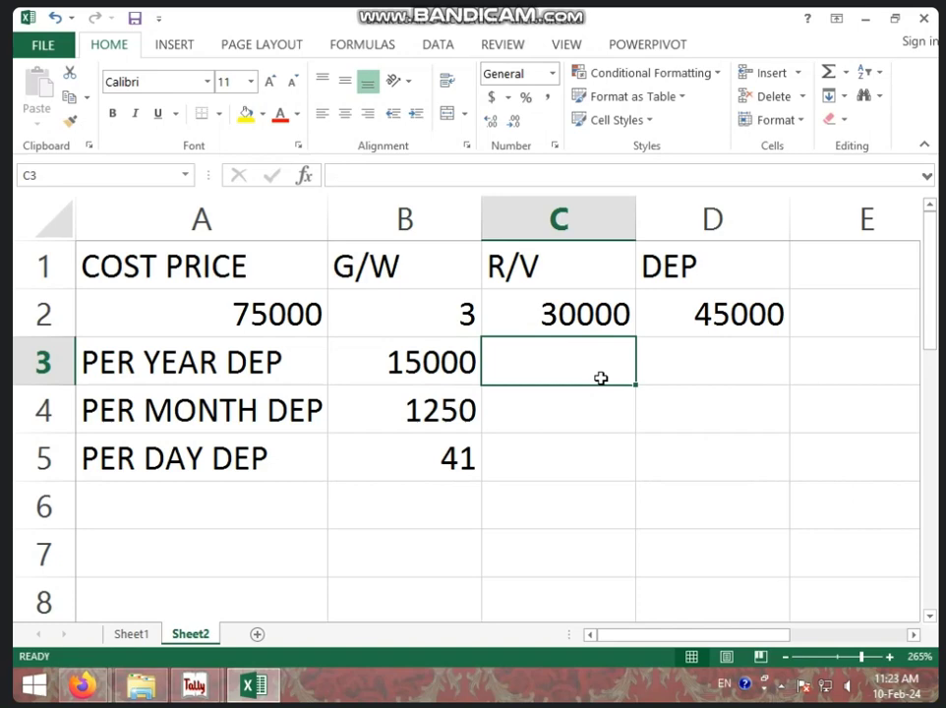
scroll(601, 379, "down", 2)
left_click(762, 266)
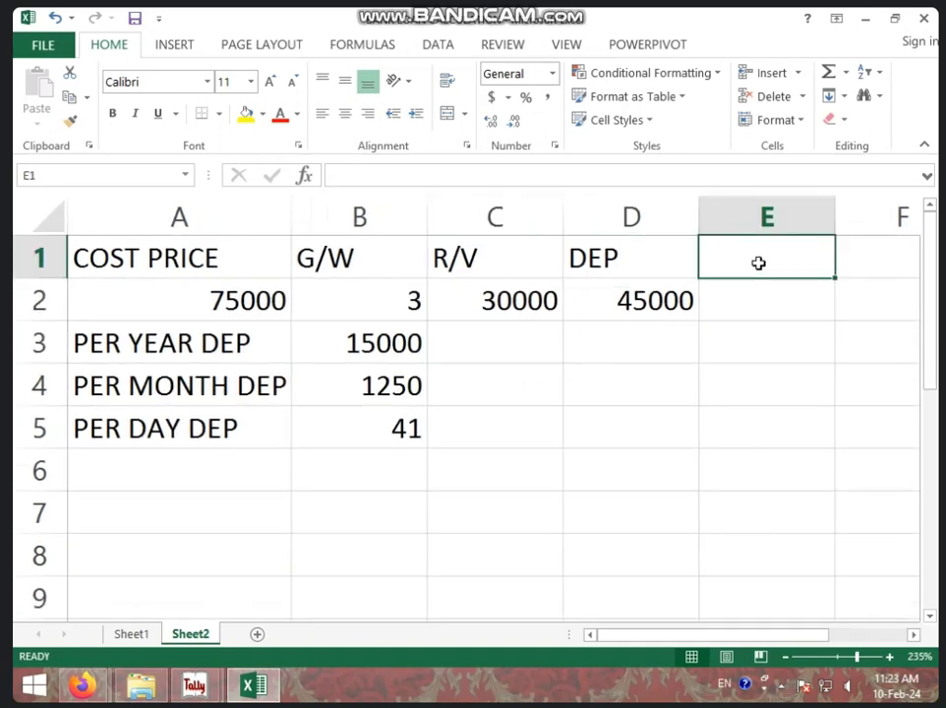
type("PER")
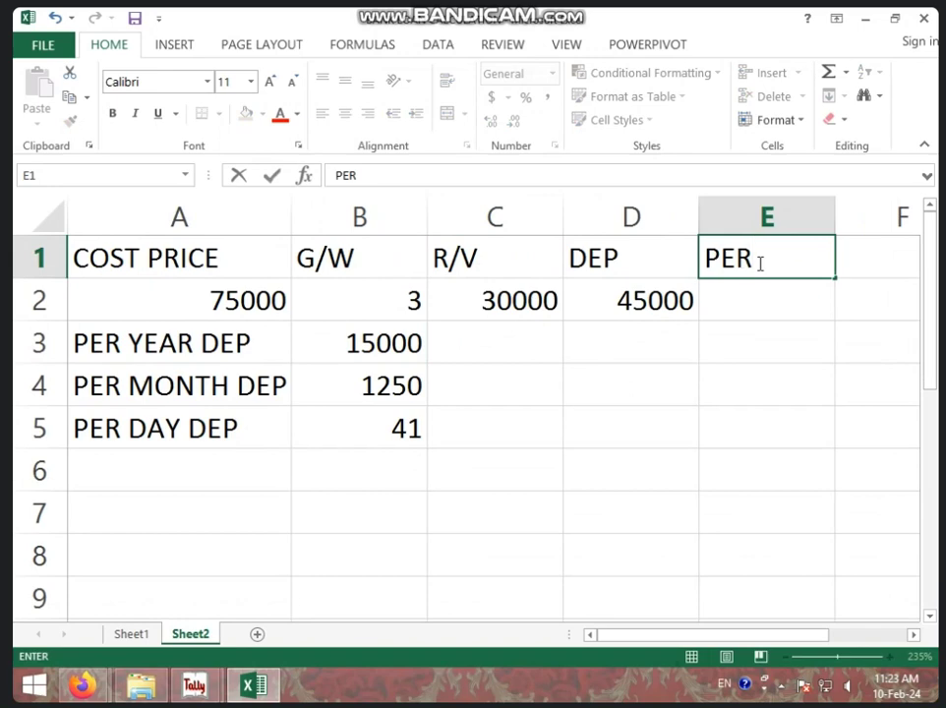
key("Return")
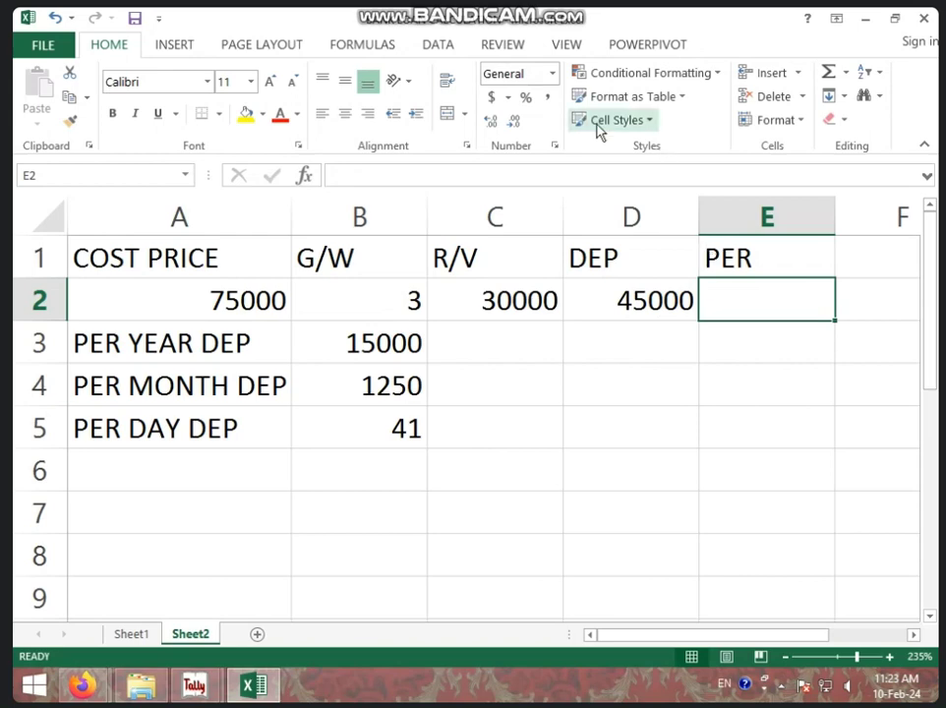
Format cell E2 as a percentage and calculate the yearly depreciation rate from G/W with =1/B2
left_click(527, 100)
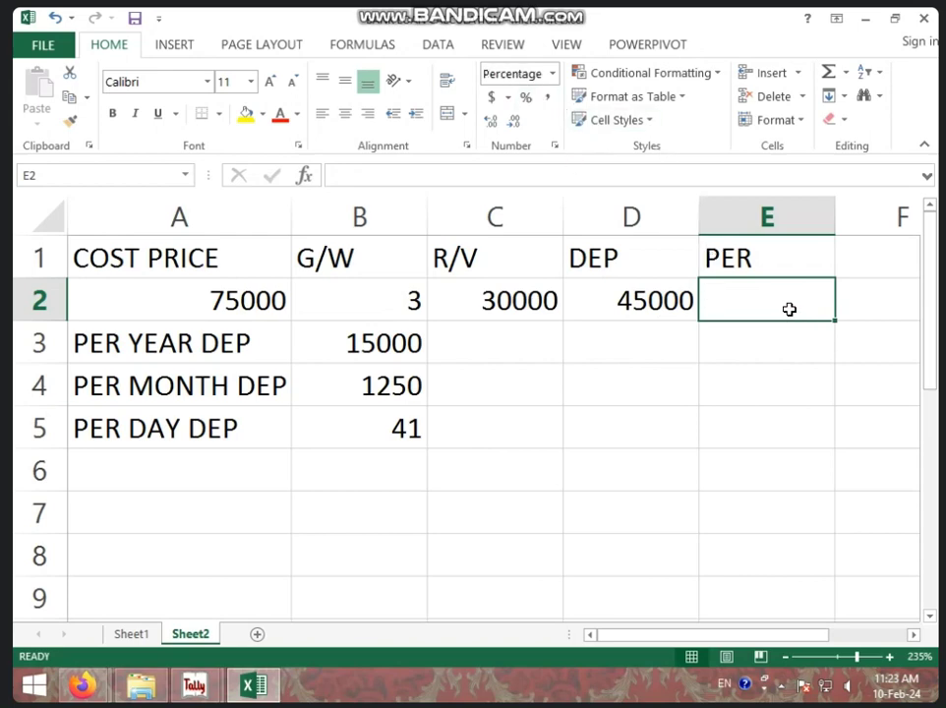
type("=1")
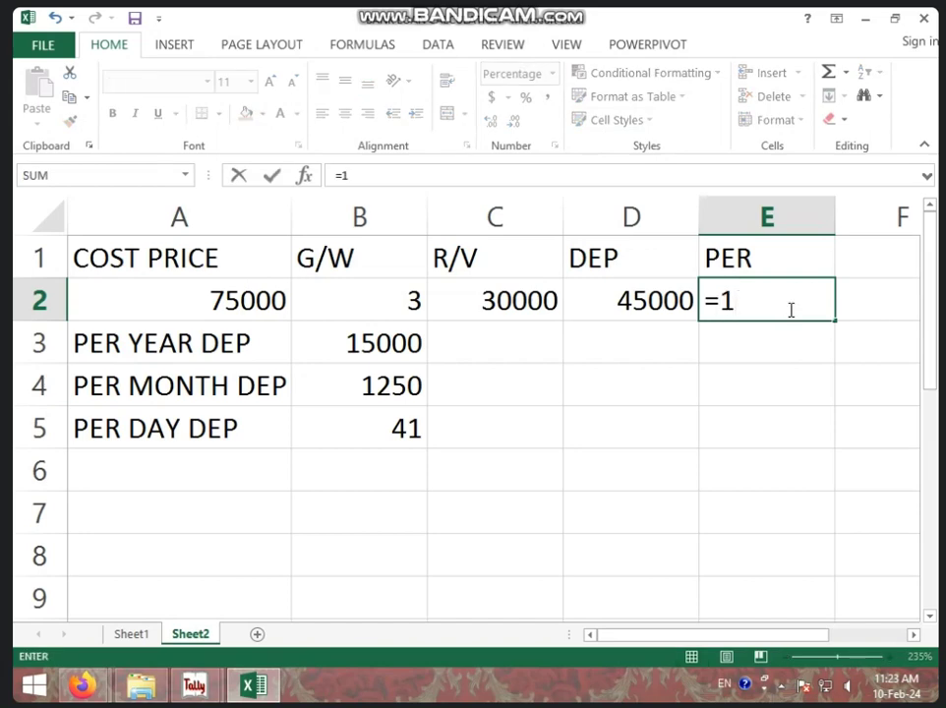
type("/")
left_click(409, 300)
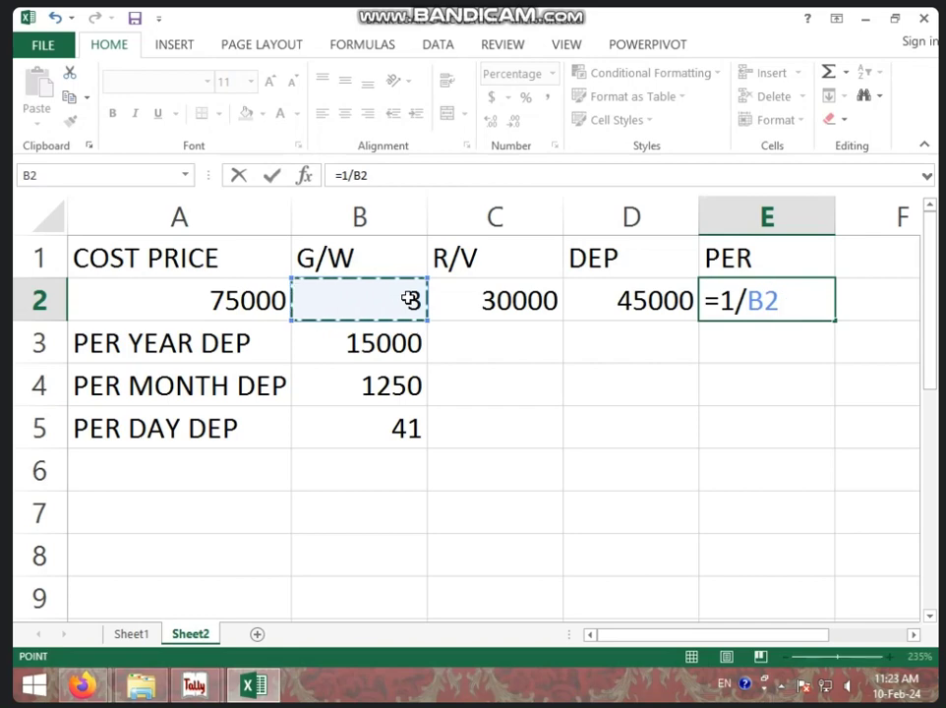
key("Return")
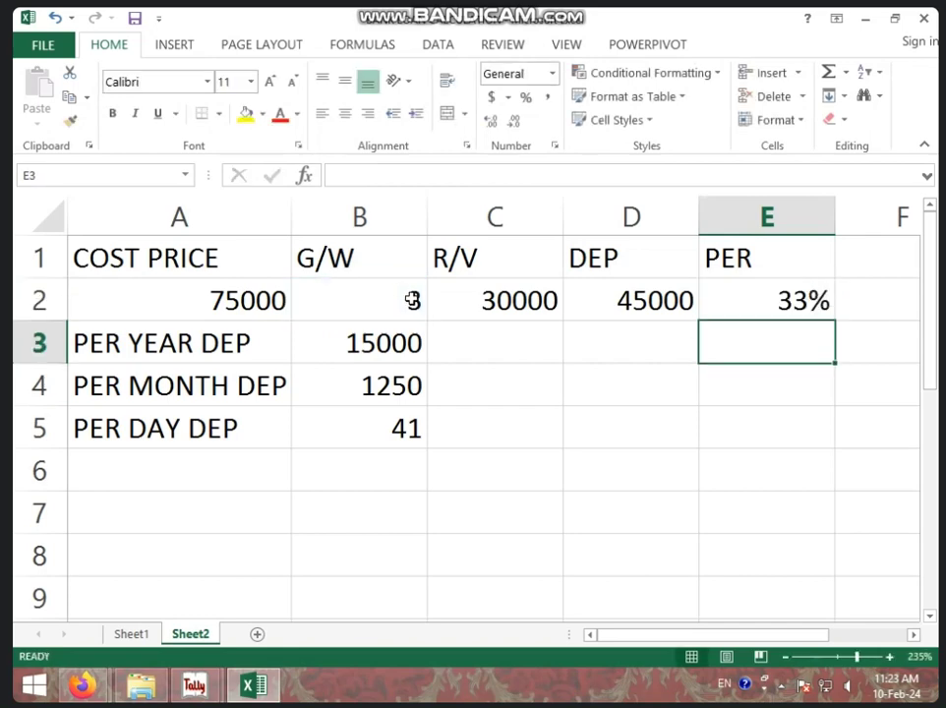
left_click(723, 301)
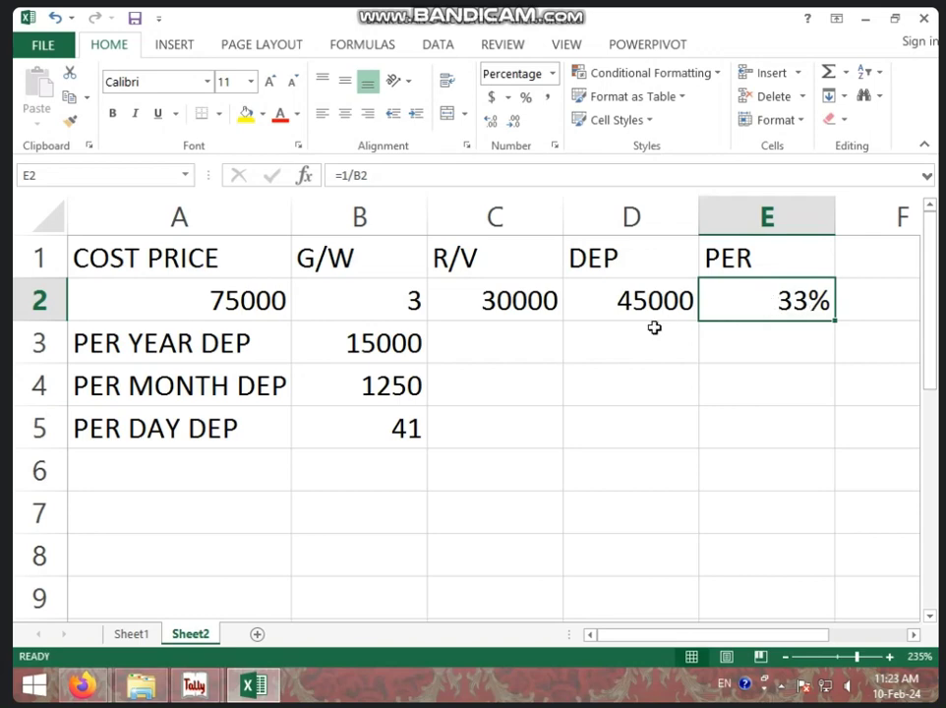
Clear the yearly depreciation formula in B3 and replace it with total depreciation times the percentage, =D2*E2
left_click(390, 342)
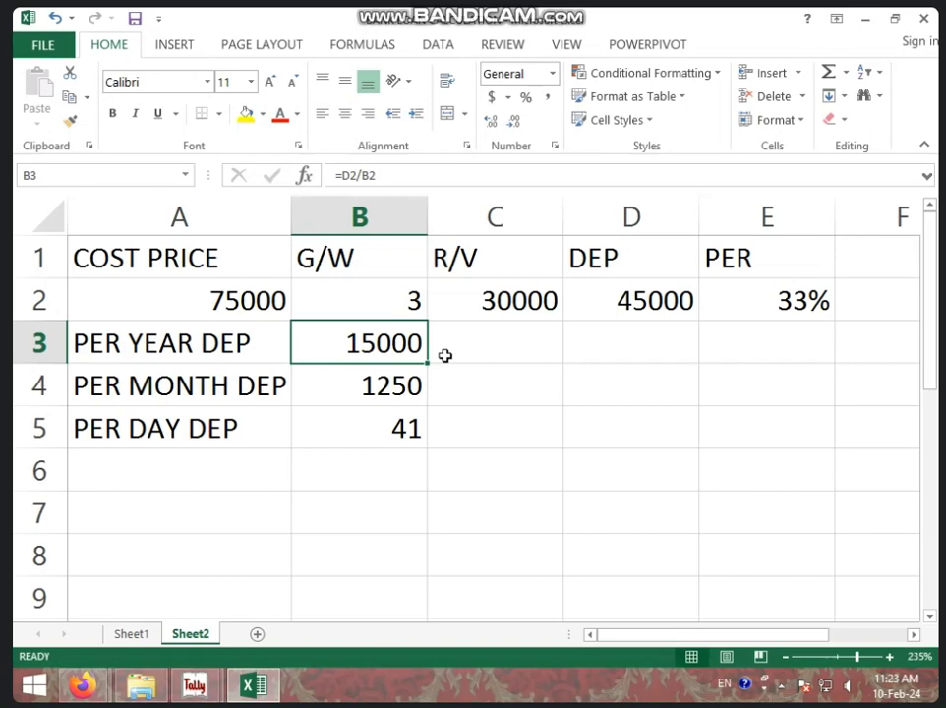
key("BackSpace")
left_click(486, 355)
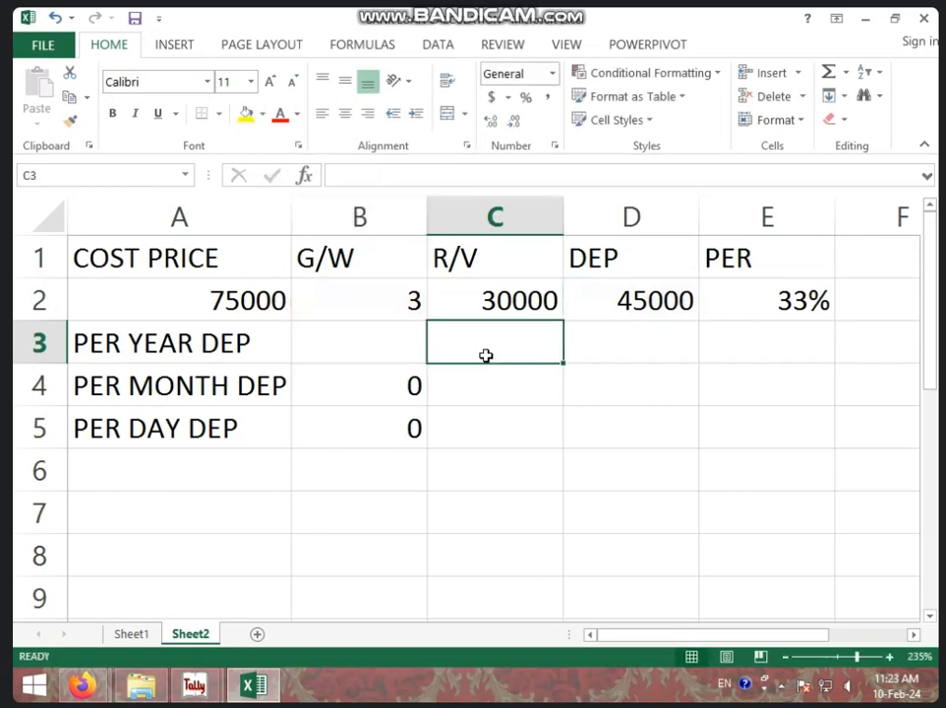
left_click(397, 349)
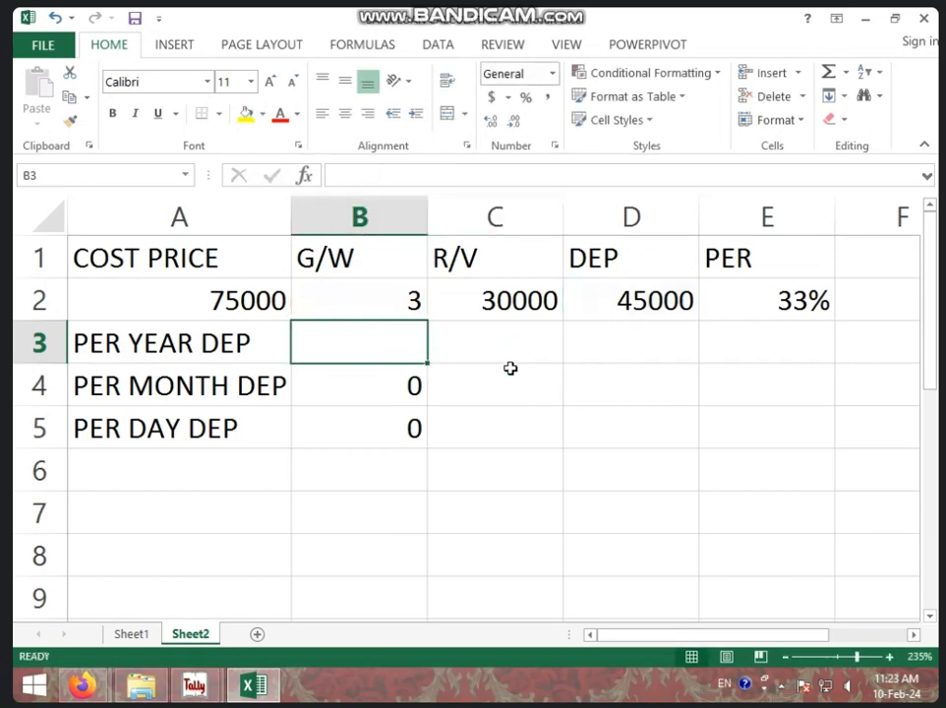
left_click(768, 287)
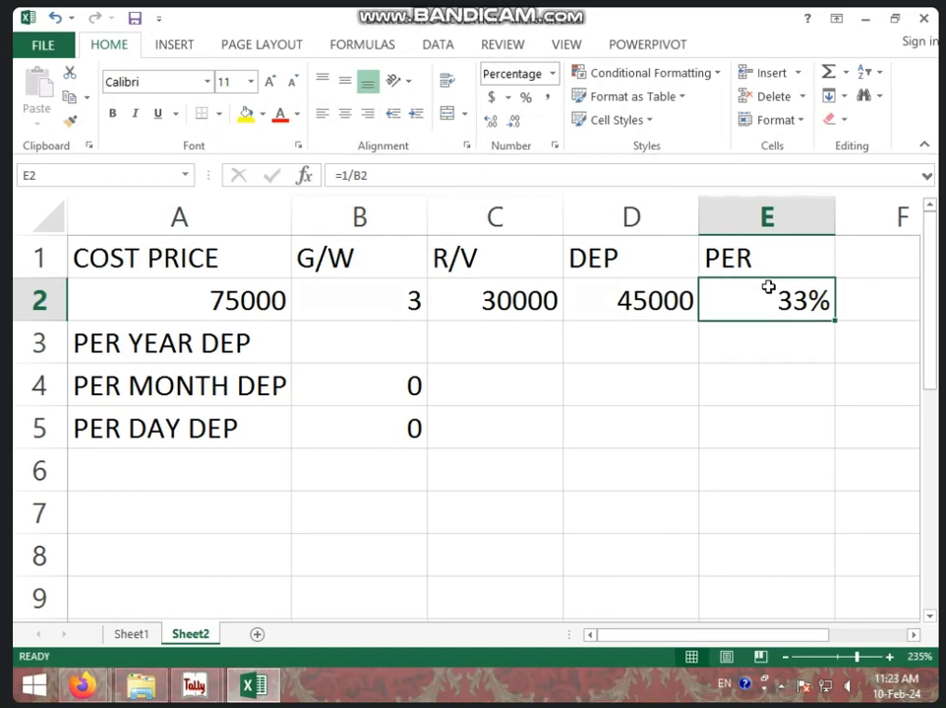
left_click(401, 345)
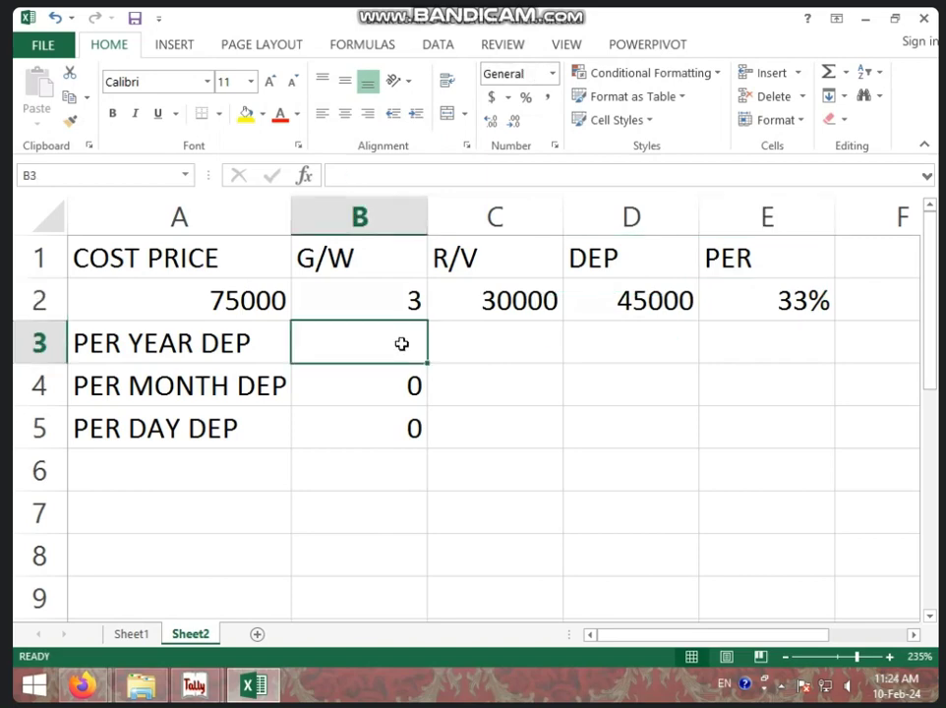
type("=")
left_click(678, 296)
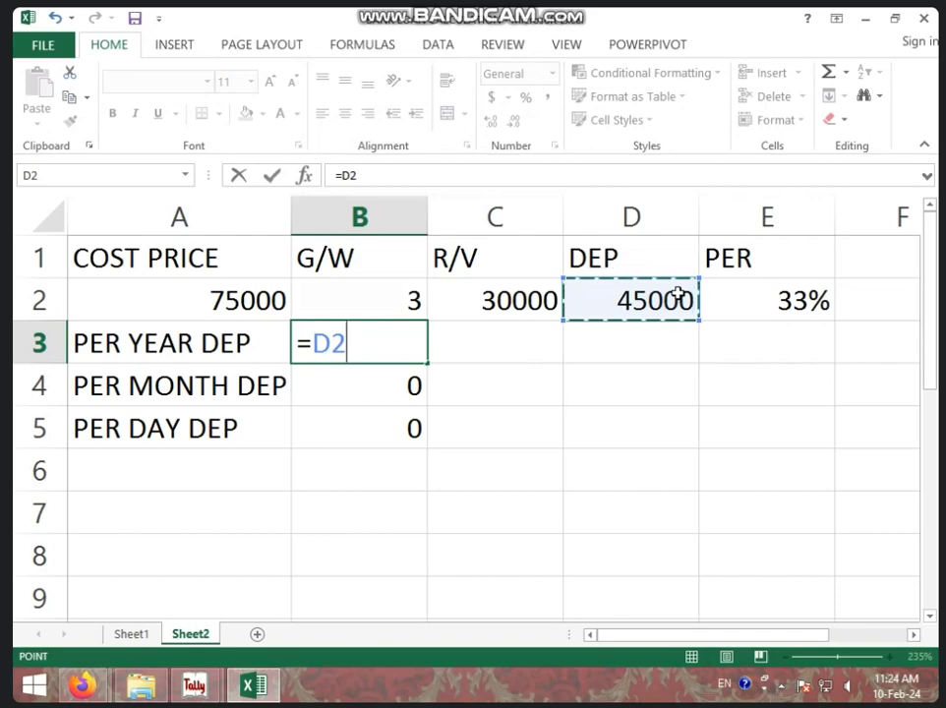
type("*")
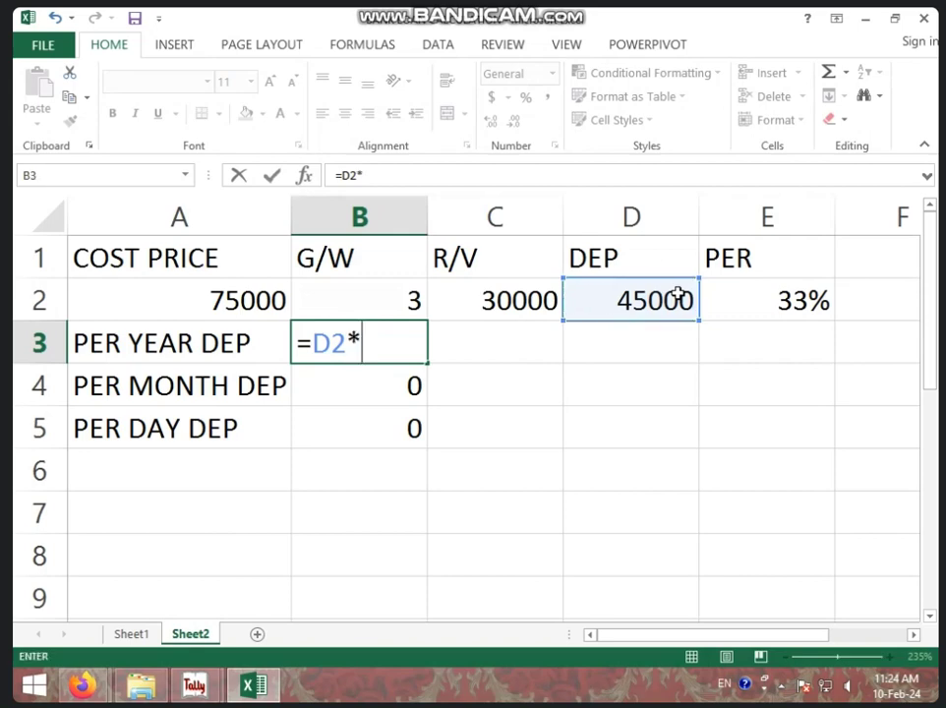
left_click(765, 292)
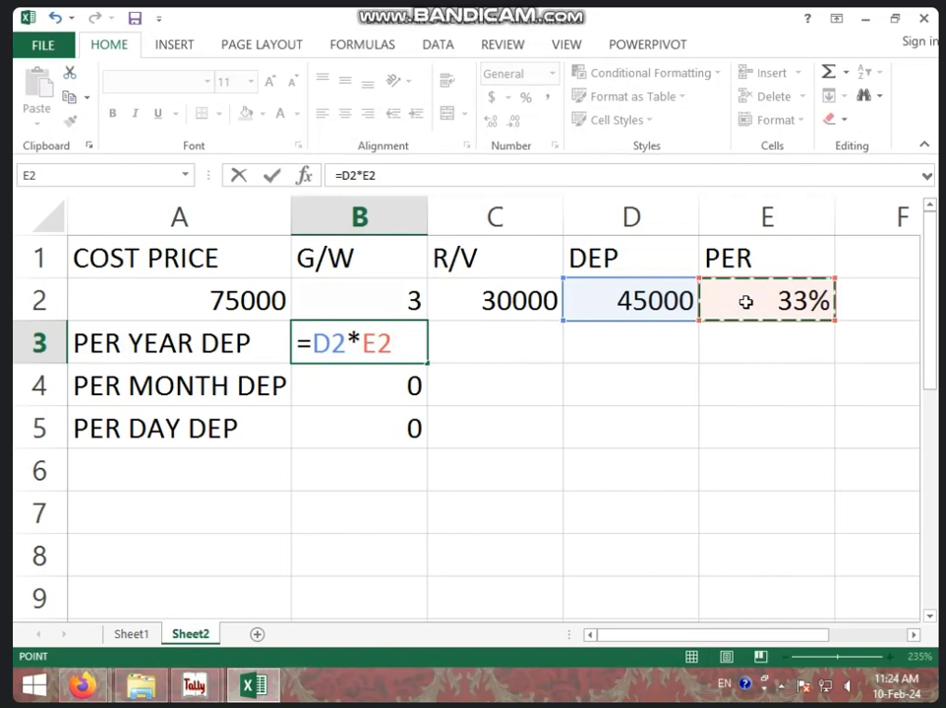
key("Return")
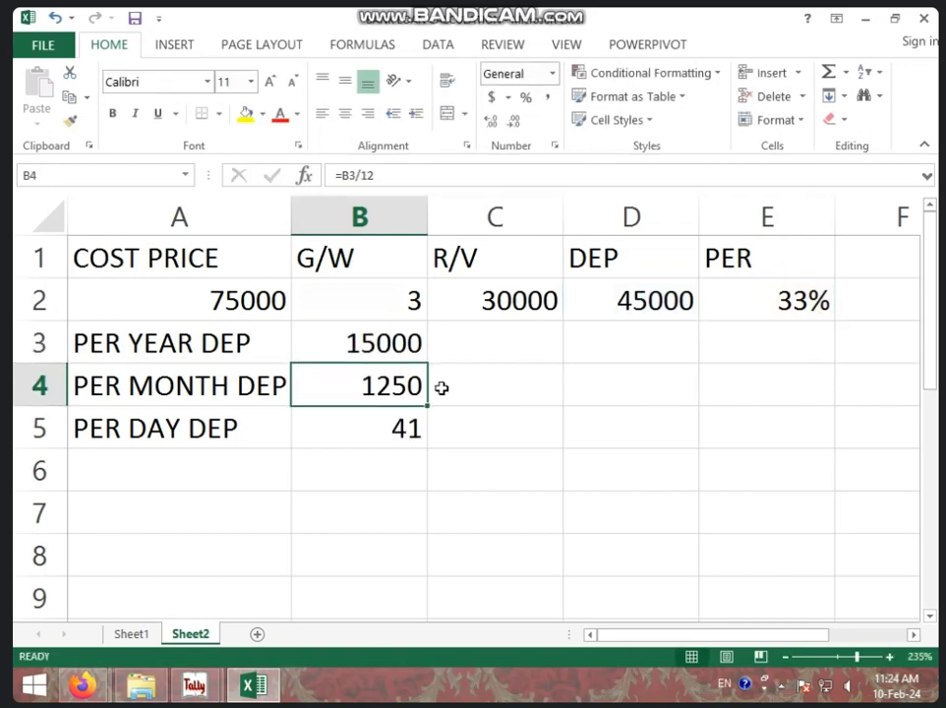
Review the yearly, monthly and daily depreciation formulas in B3 to B5 and the percentage in E2
left_click(373, 343)
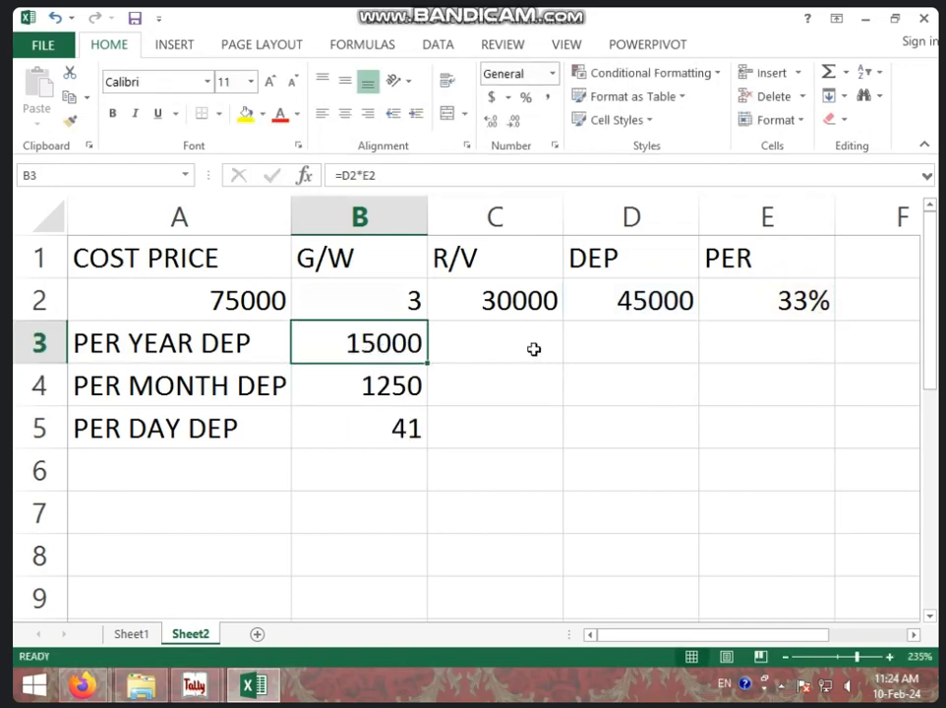
left_click(812, 305)
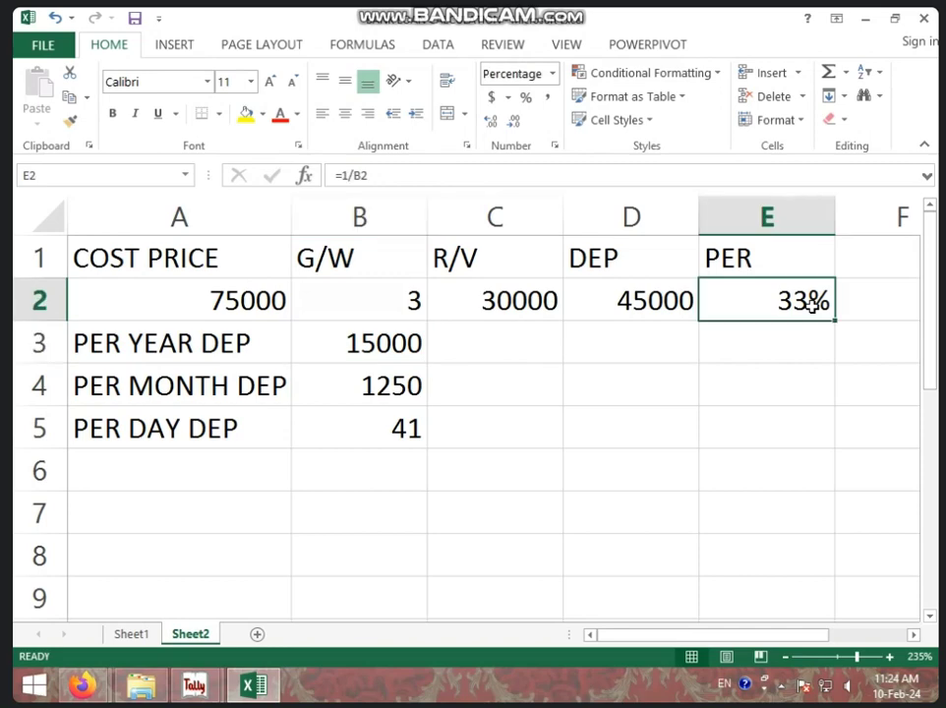
left_click(773, 383)
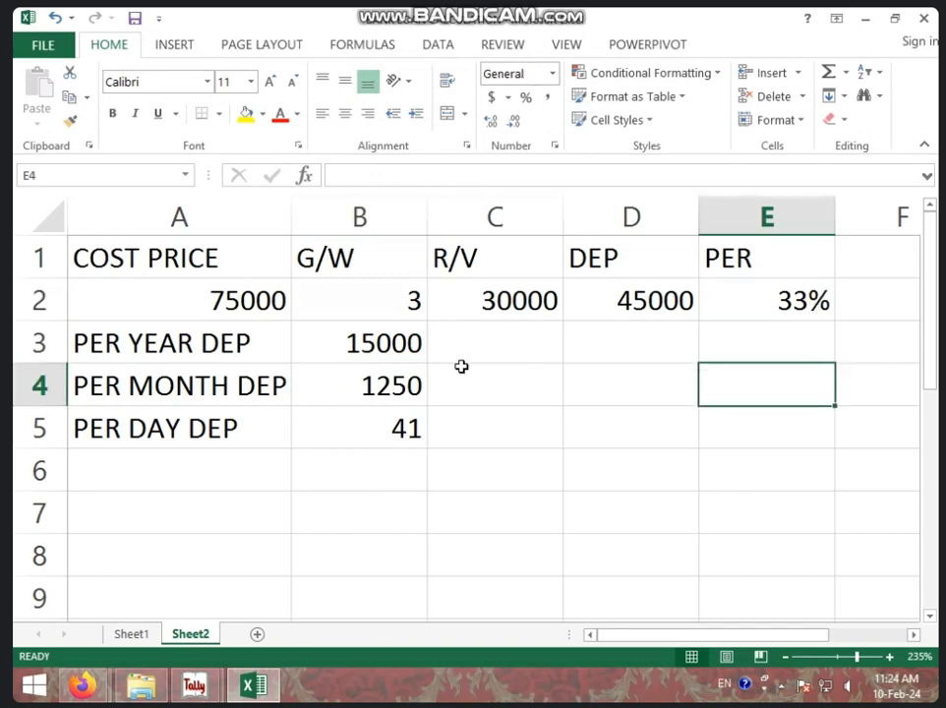
left_click(352, 343)
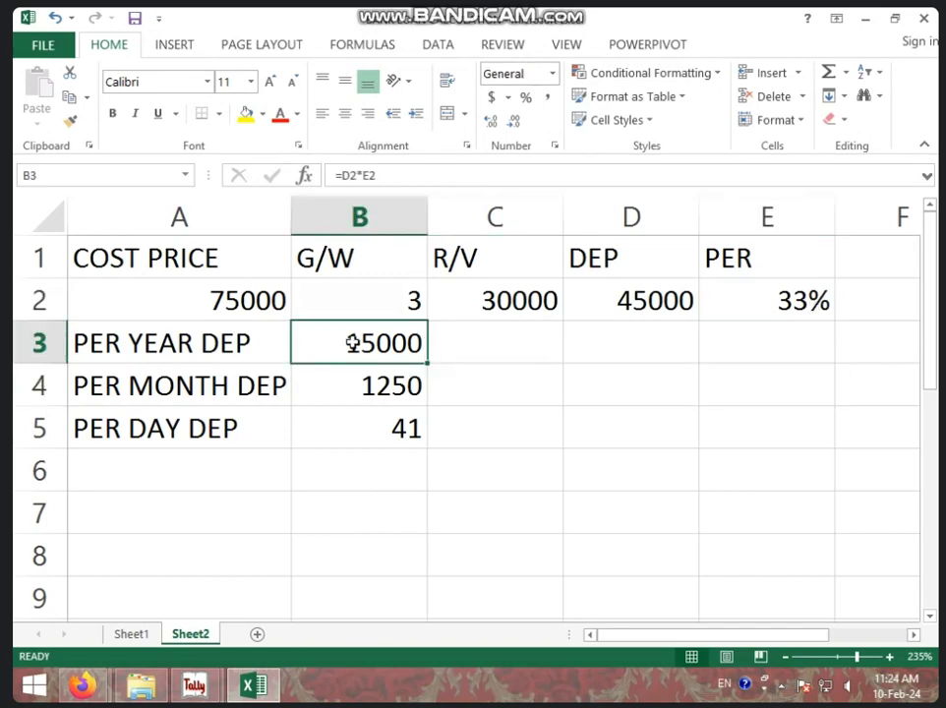
left_click(392, 387)
left_click(389, 430)
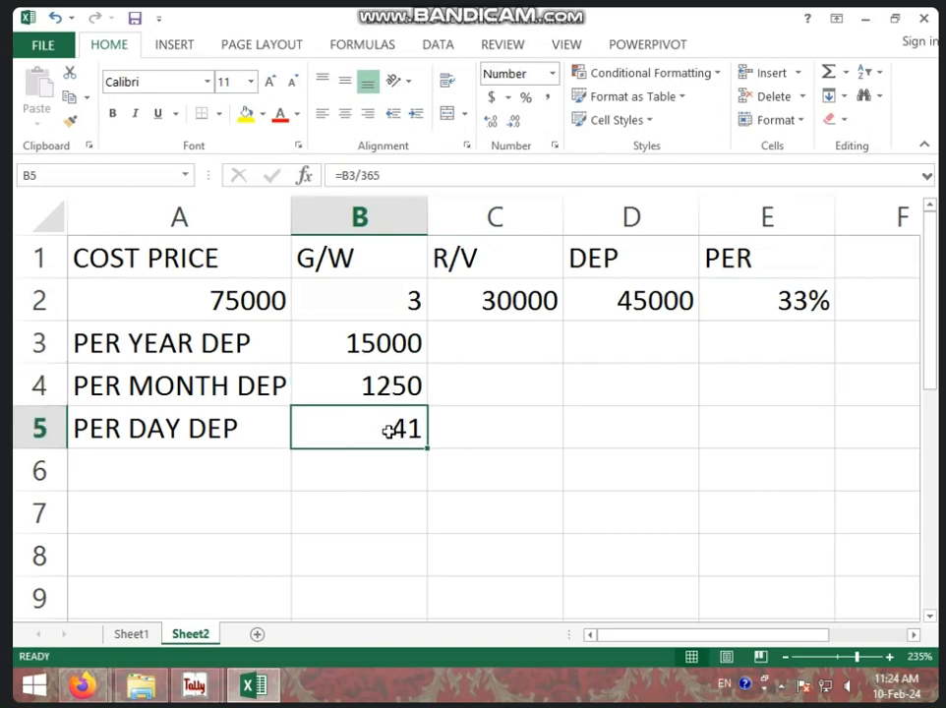
left_click(380, 469)
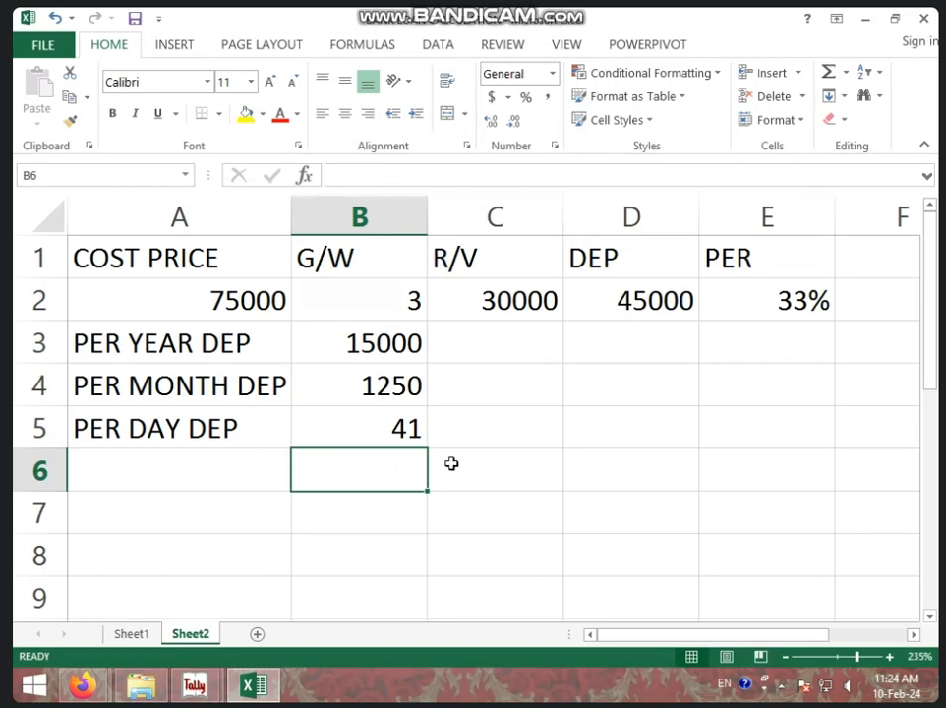
left_click(503, 464)
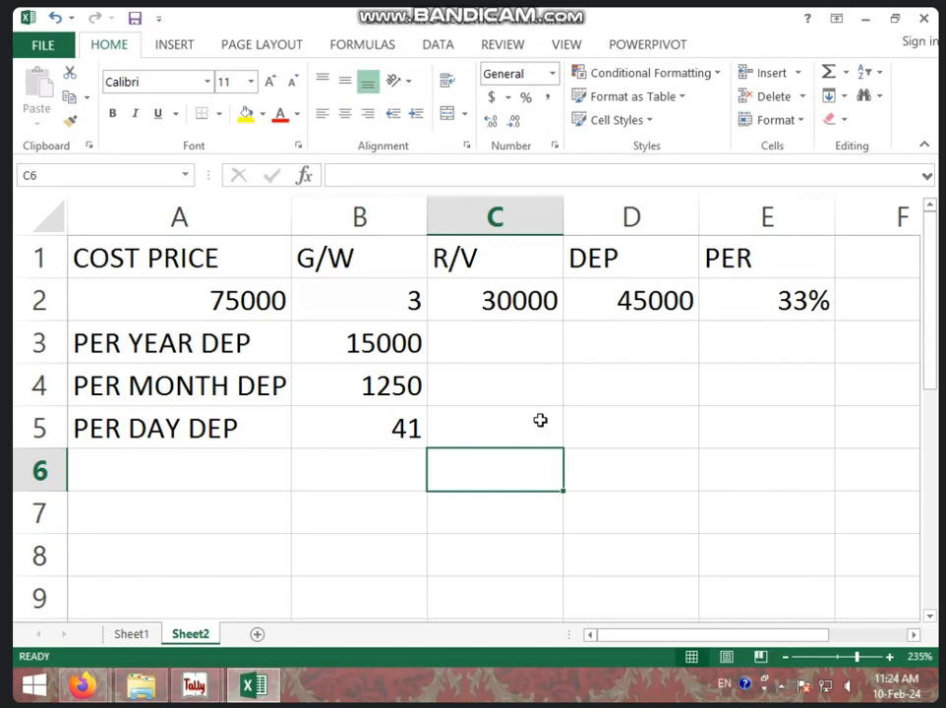
Label cell A6 USE MONTH and enter 9 in cell B6 as the number of months used
scroll(540, 420, "down", 1)
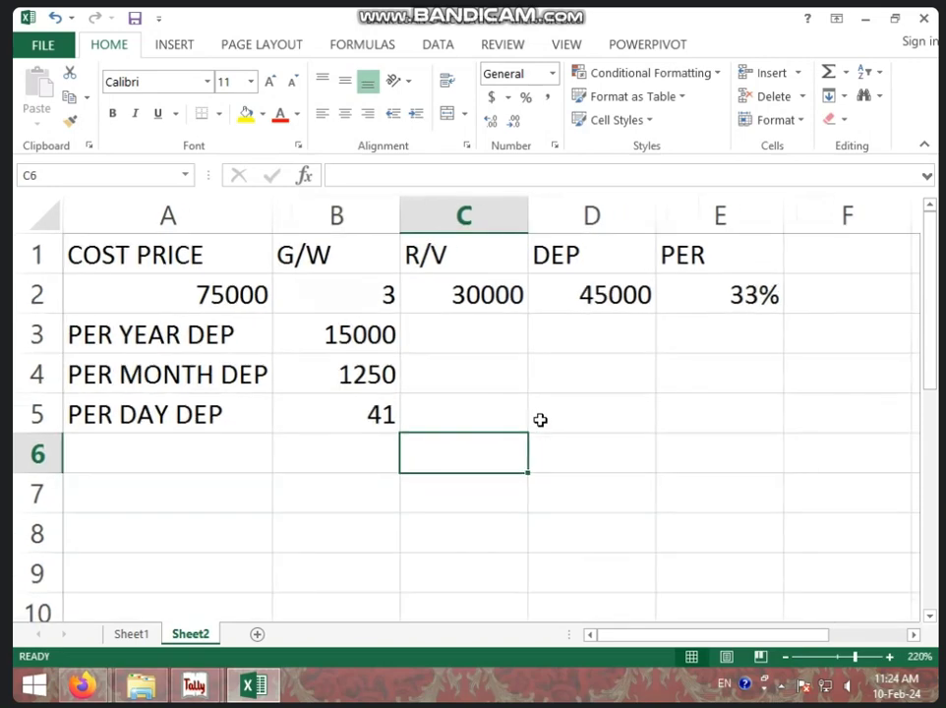
left_click(222, 443)
type("USE")
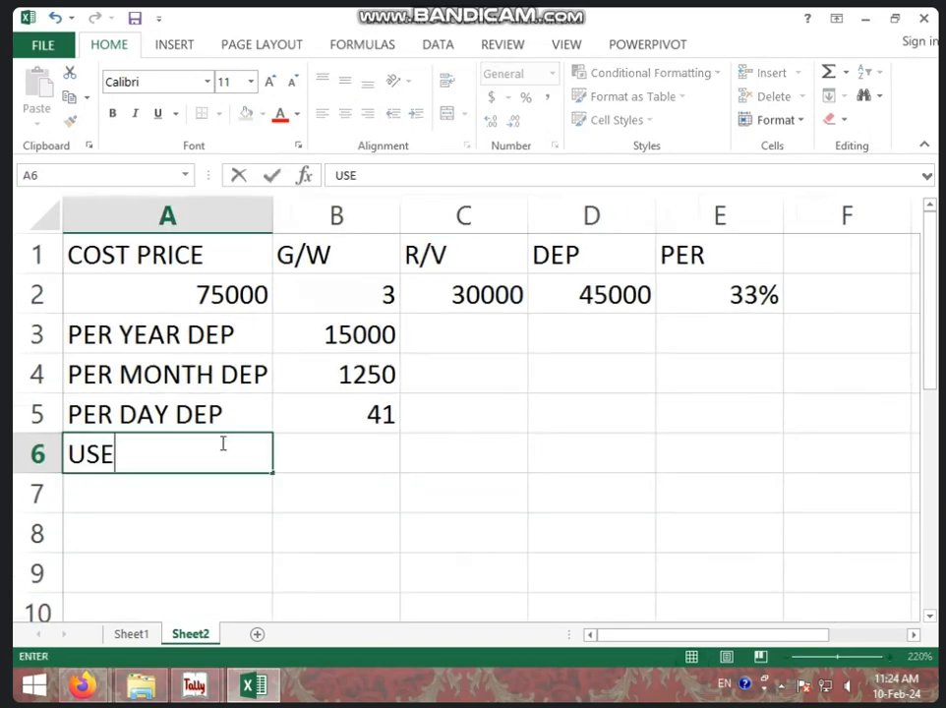
type(" MONTH")
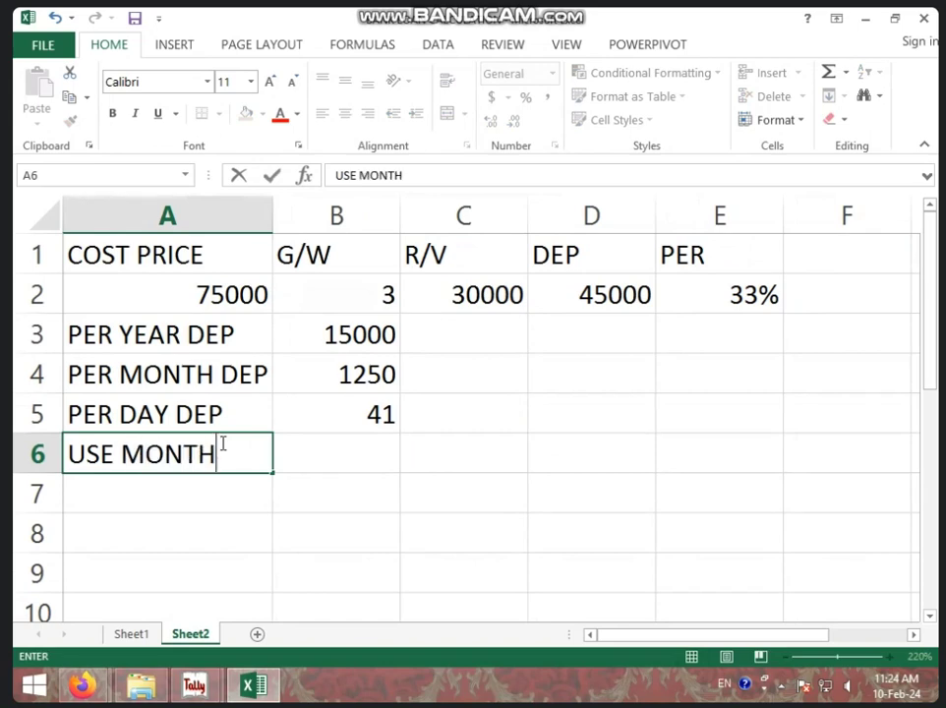
key("Tab")
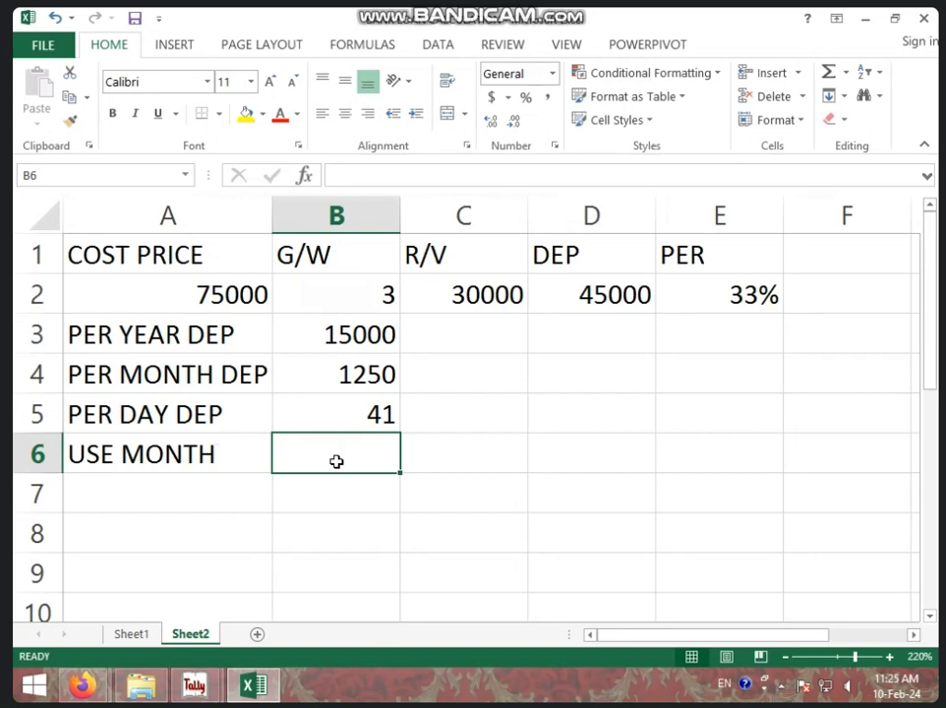
type("9")
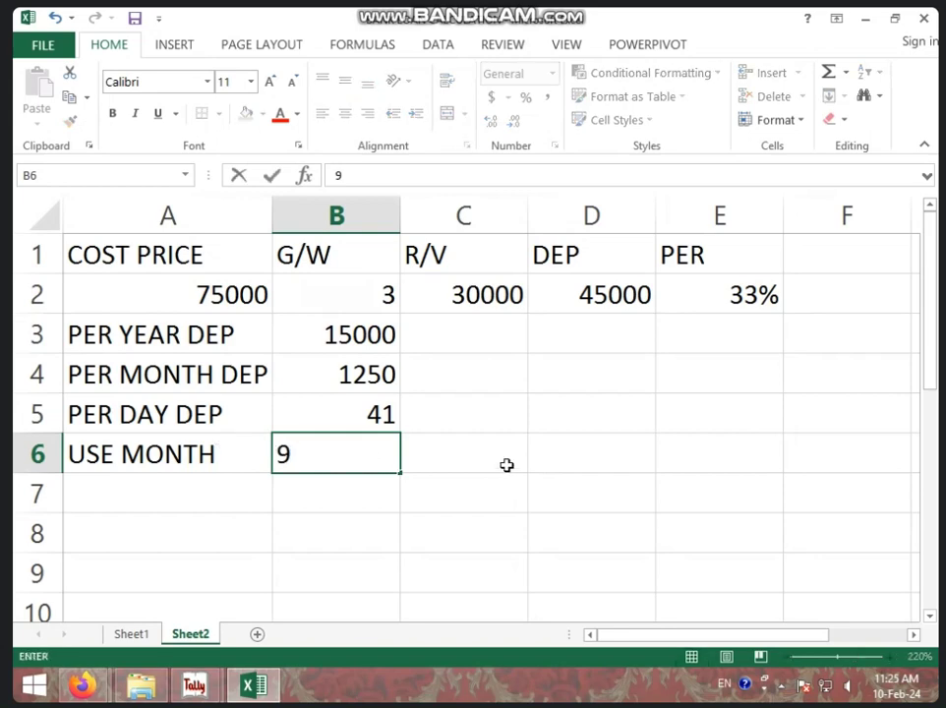
key("Tab")
left_click(386, 460)
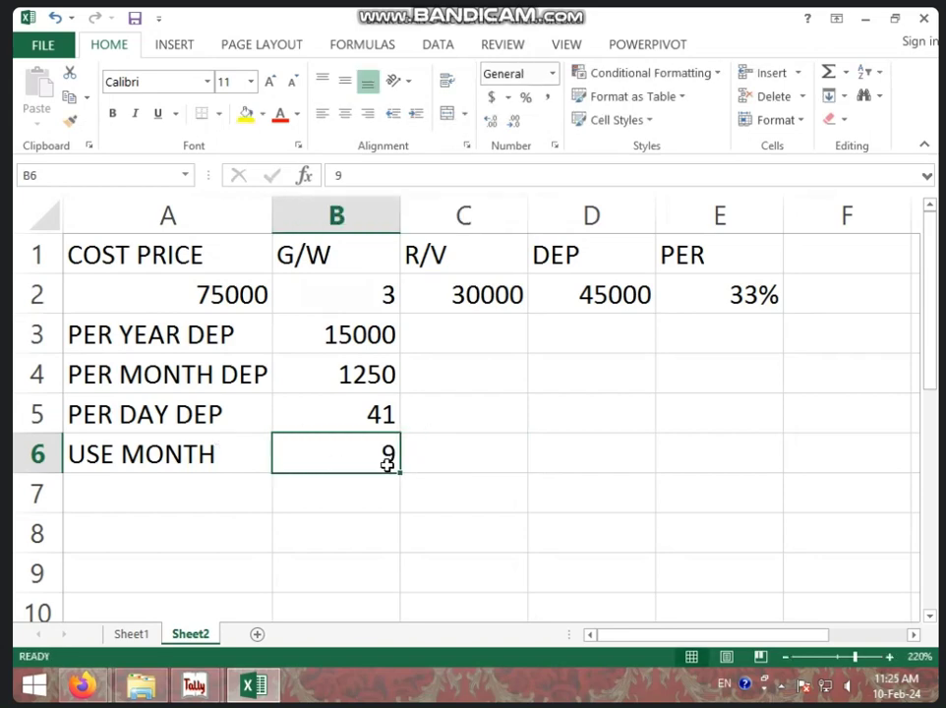
Label cell A7 USE MONTH DEP for the depreciation over the months used
left_click(210, 491)
type("USE ")
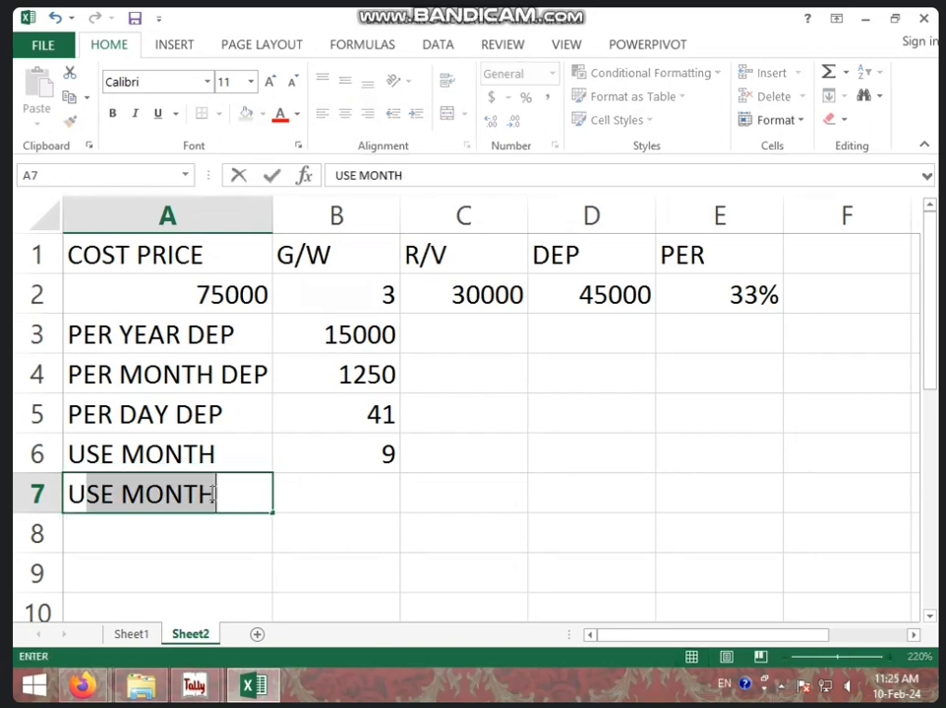
type("MO")
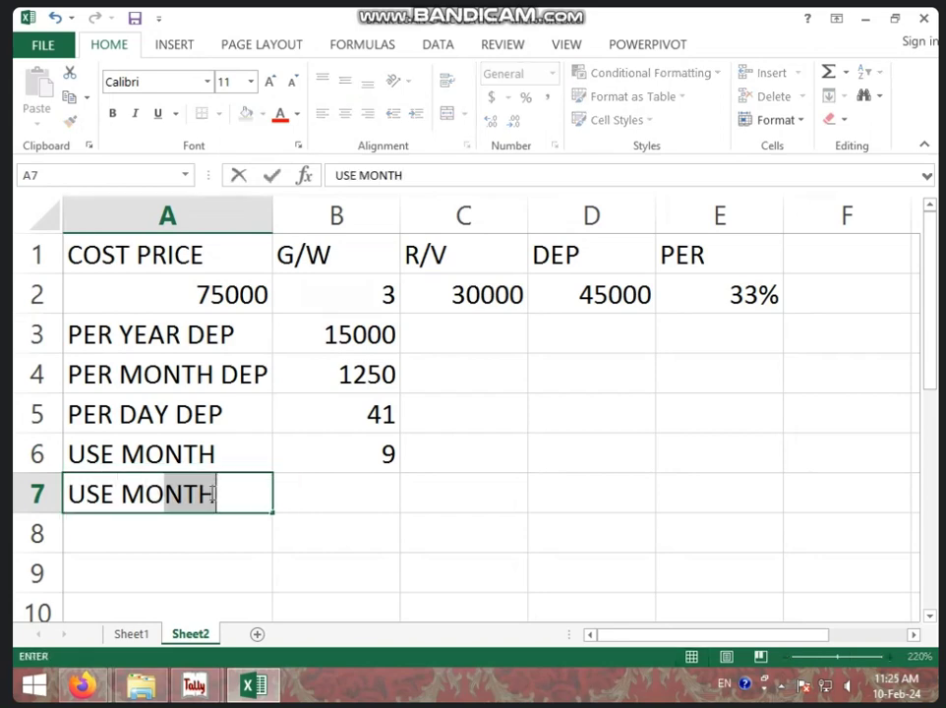
type("NTH DEP")
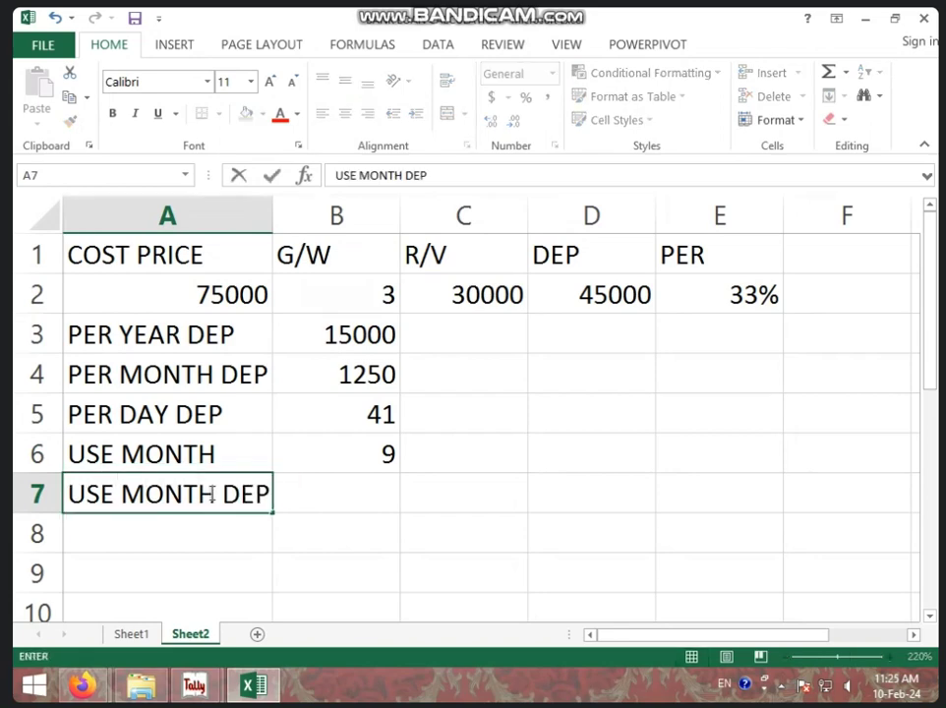
left_click(466, 461)
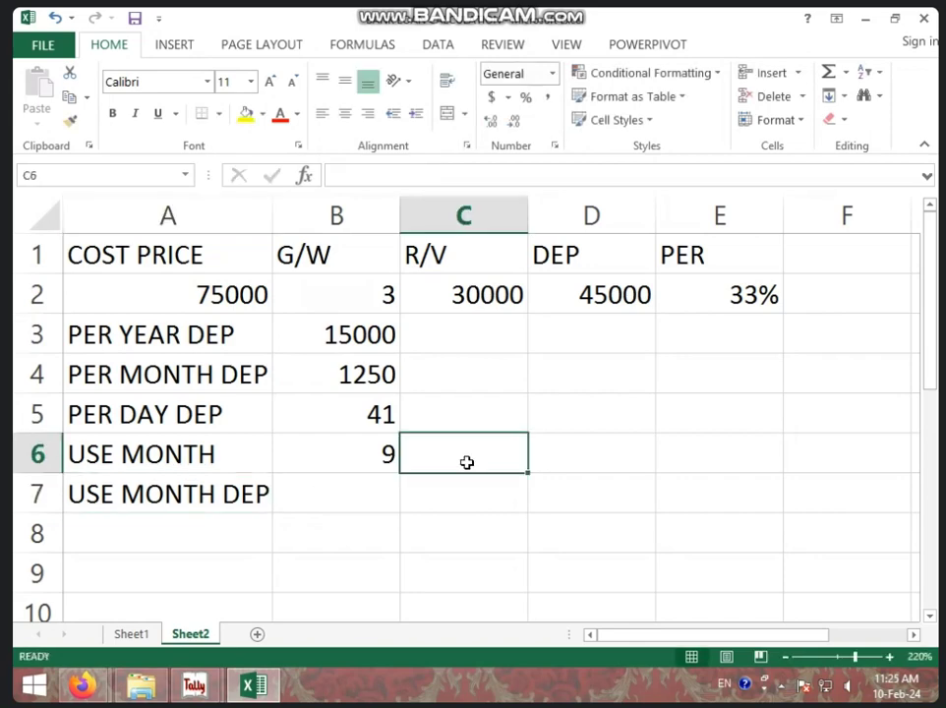
Check the months used in B6 and the monthly depreciation formula in B4, and select cell B7 beside the USE MONTH DEP label
left_click(386, 458)
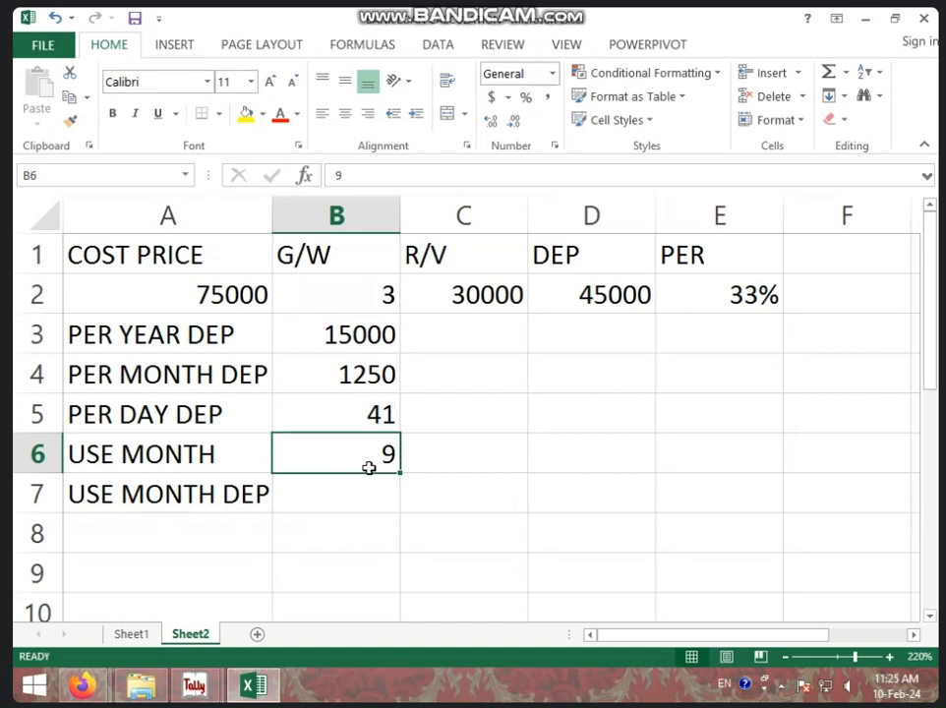
left_click(356, 376)
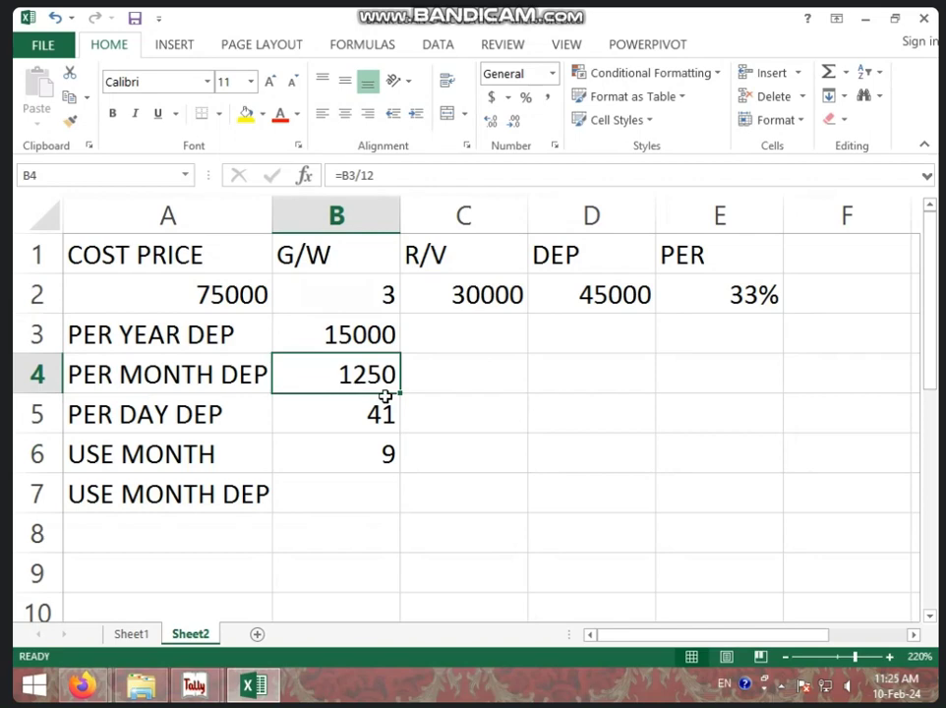
left_click(344, 503)
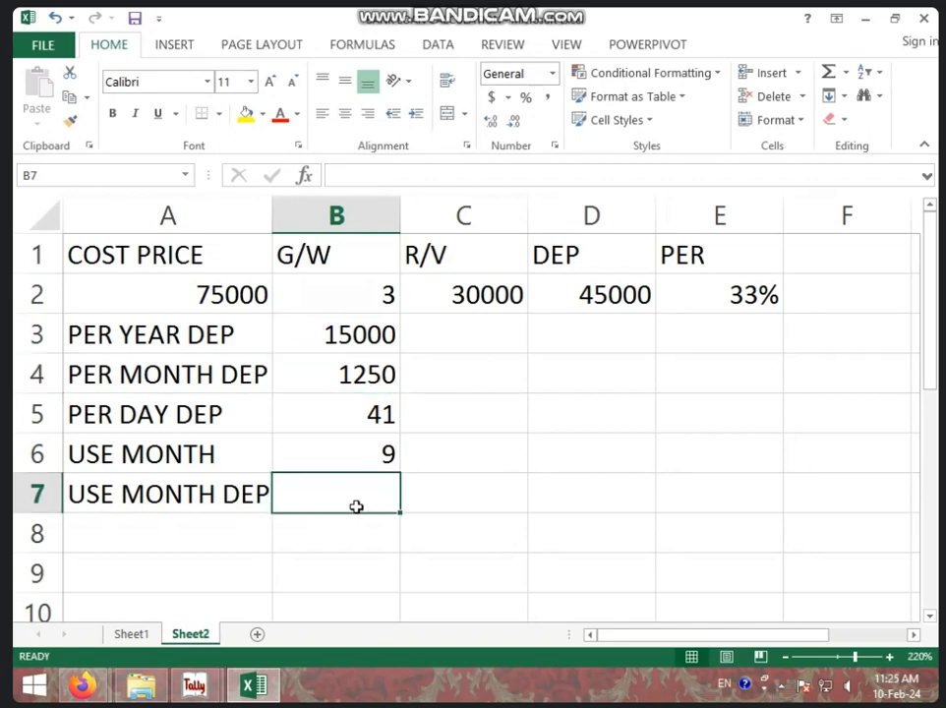